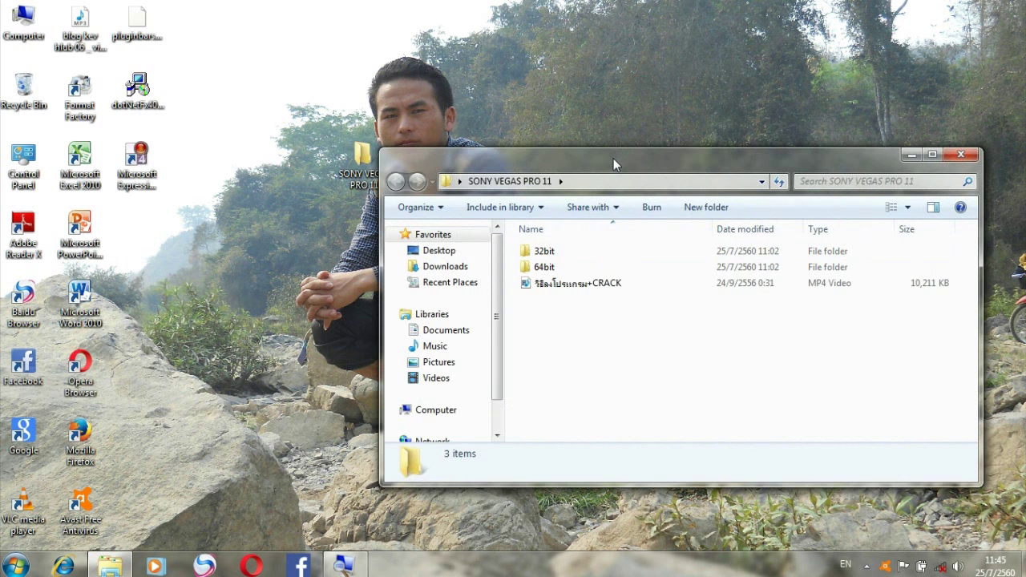
Reposition the folder window and check the computer's basic system information from Computer properties.
{"action": "mouse_move", "coordinate": [613, 158]}
{"action": "left_mouse_down"}
{"action": "mouse_move", "coordinate": [664, 160]}
{"action": "mouse_move", "coordinate": [601, 160]}
{"action": "mouse_move", "coordinate": [548, 187]}
{"action": "mouse_move", "coordinate": [542, 219]}
{"action": "mouse_move", "coordinate": [569, 132]}
{"action": "mouse_move", "coordinate": [543, 128]}
{"action": "left_mouse_up"}
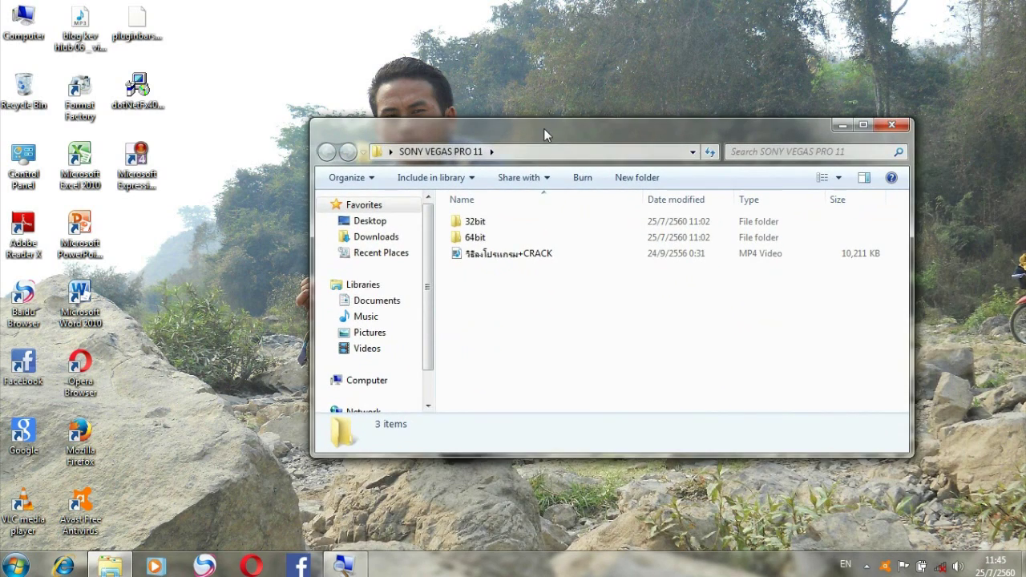
{"action": "left_click", "coordinate": [524, 238]}
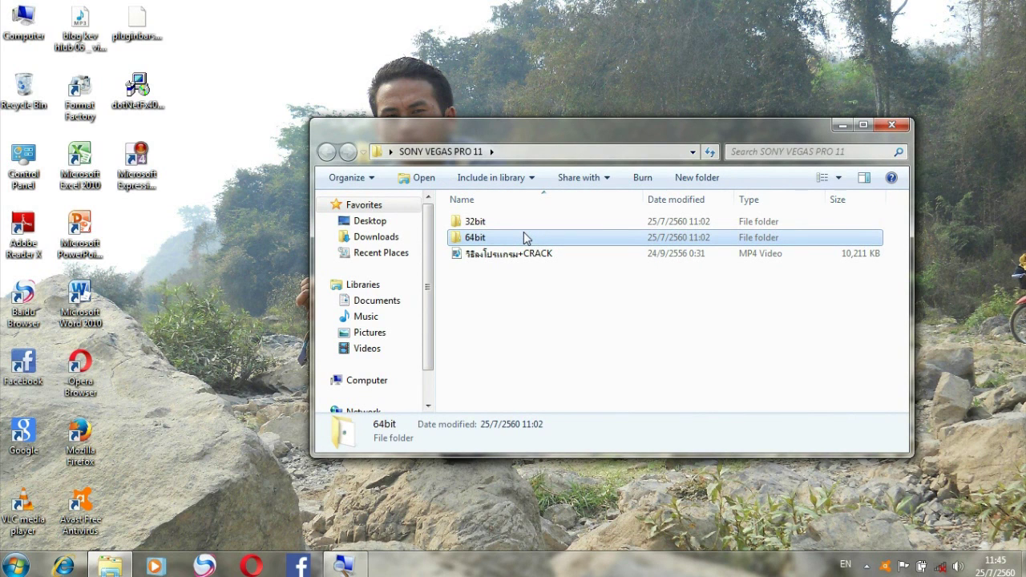
{"action": "left_click", "coordinate": [13, 19]}
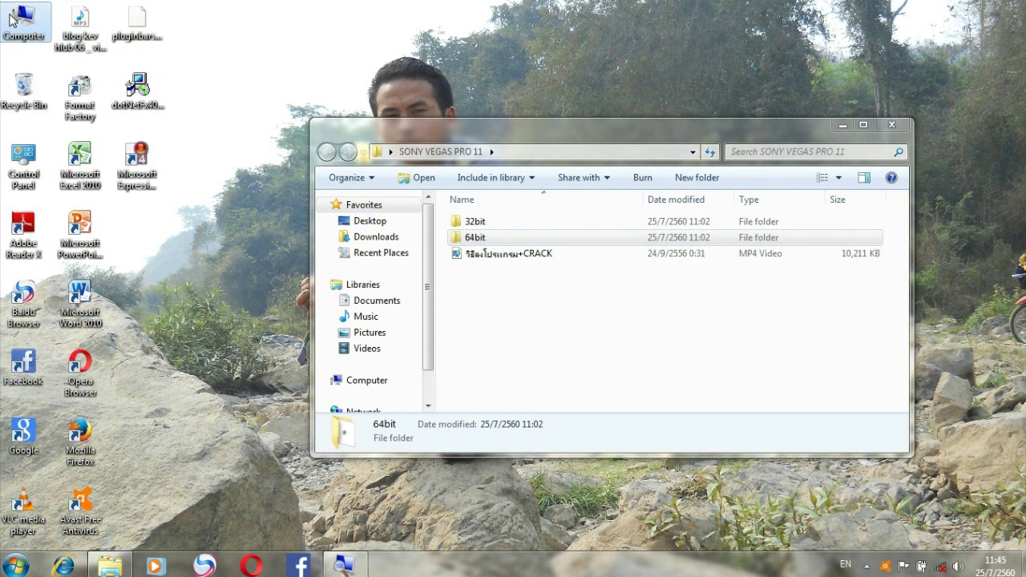
{"action": "right_click", "coordinate": [12, 18]}
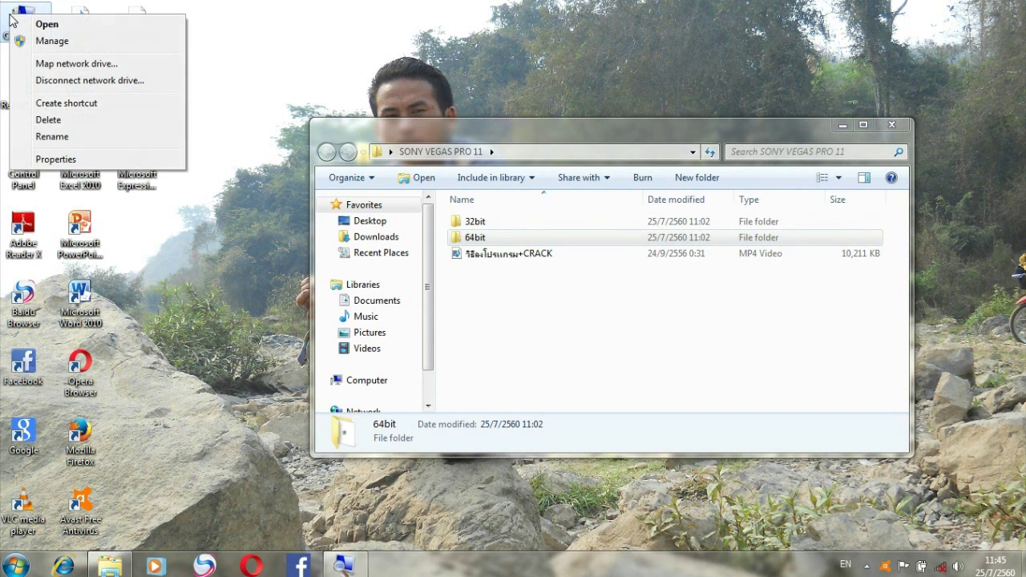
{"action": "left_click", "coordinate": [56, 159]}
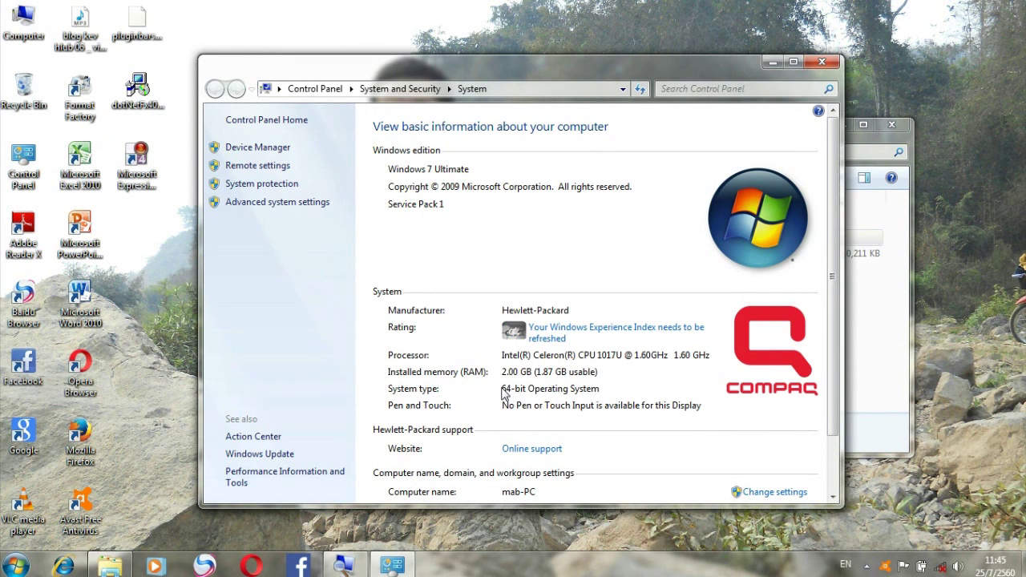
{"action": "left_click", "coordinate": [821, 61]}
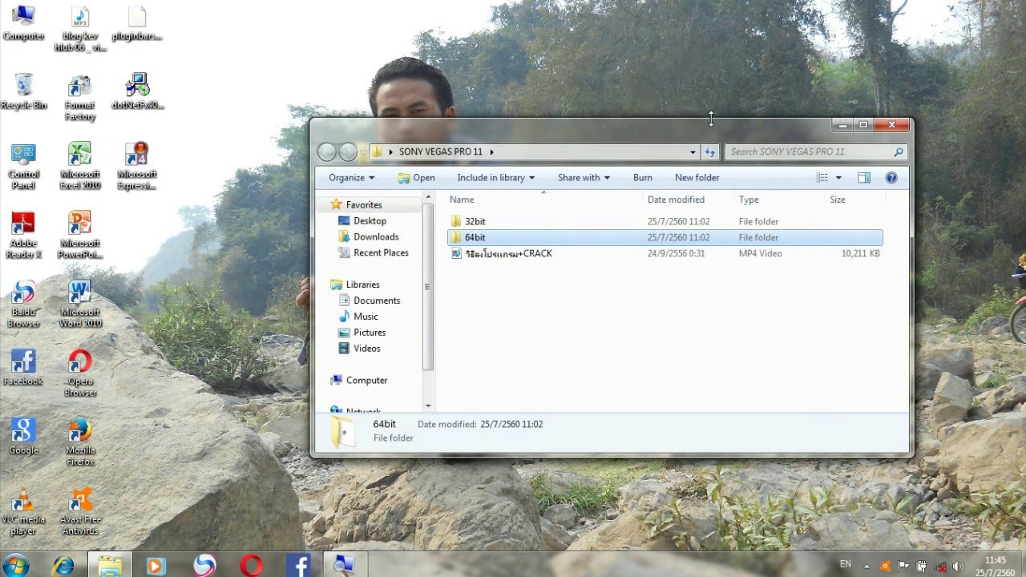
Open the 32bit folder and launch the sony vegas pro11_32bit installer.
{"action": "left_click", "coordinate": [477, 239]}
{"action": "left_click", "coordinate": [508, 237]}
{"action": "double_click", "coordinate": [493, 223]}
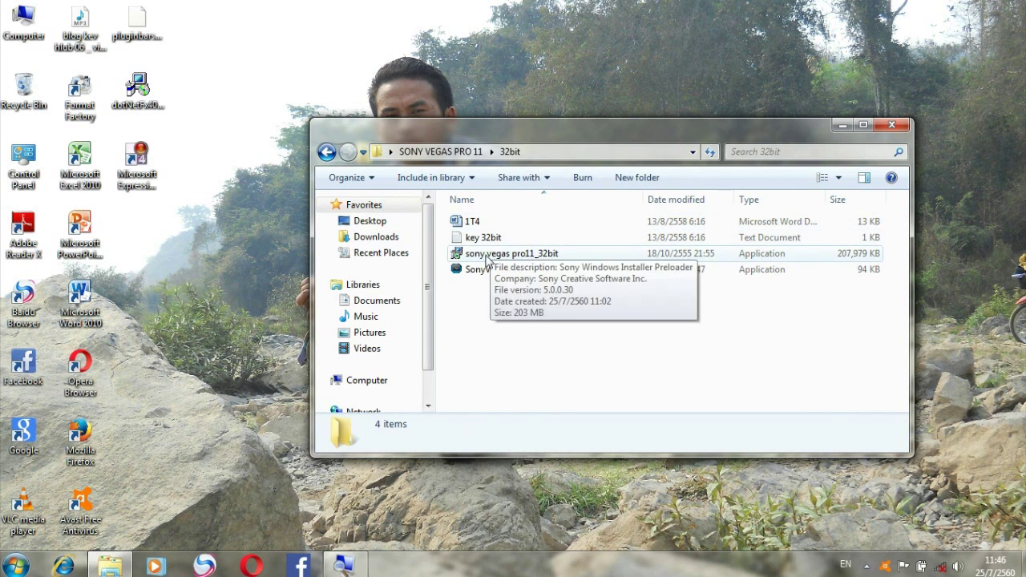
{"action": "left_click", "coordinate": [487, 255]}
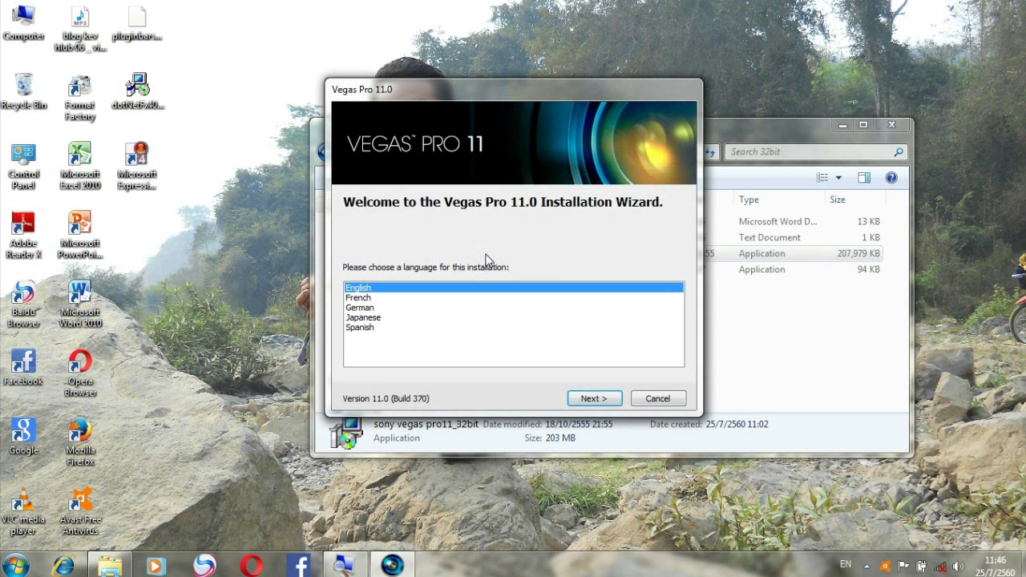
Install Vegas Pro 11.0 in English with the license accepted and a desktop shortcut, then finish.
{"action": "left_click", "coordinate": [591, 398]}
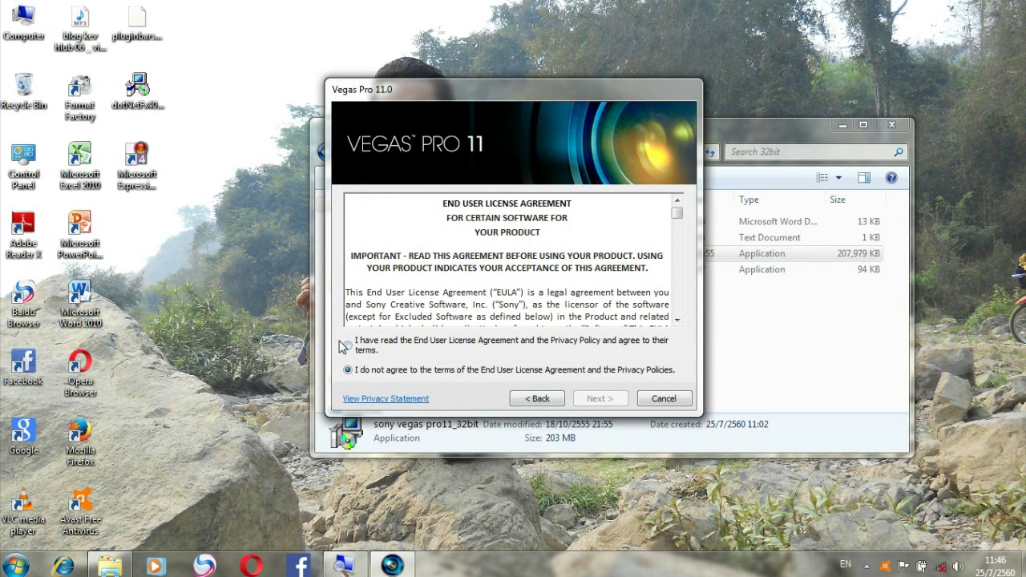
{"action": "left_click", "coordinate": [347, 345]}
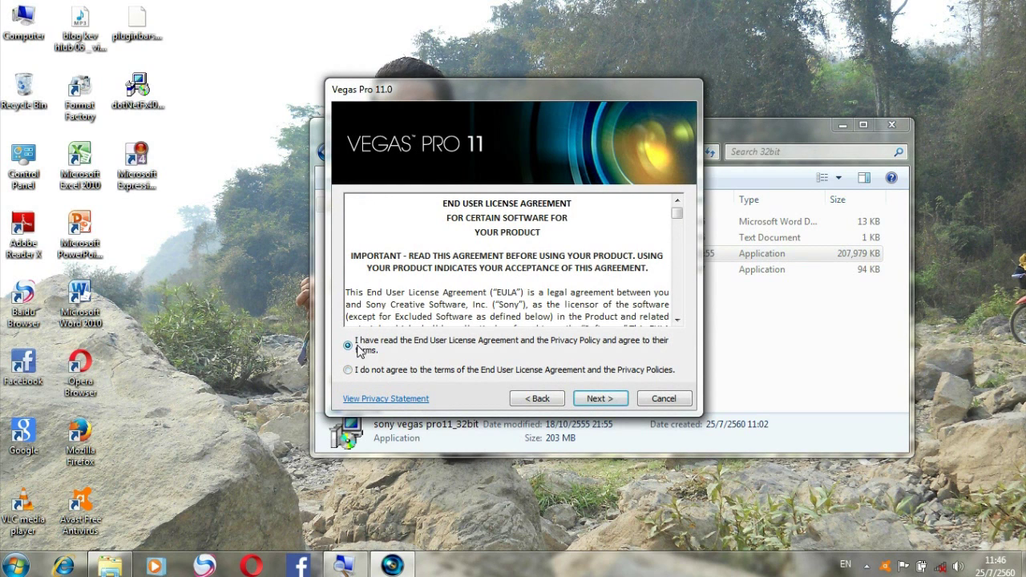
{"action": "left_click", "coordinate": [586, 404]}
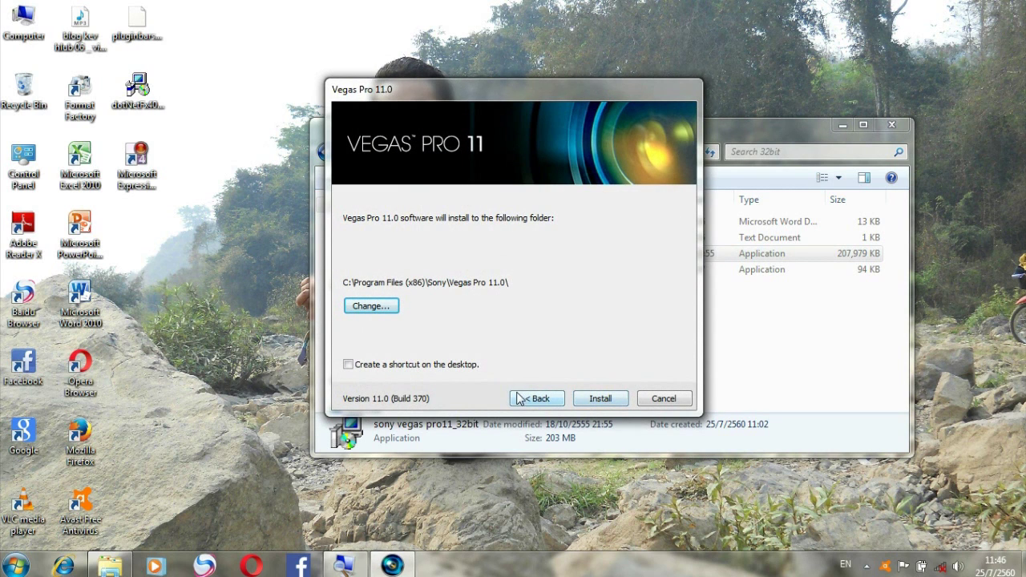
{"action": "left_click", "coordinate": [349, 365]}
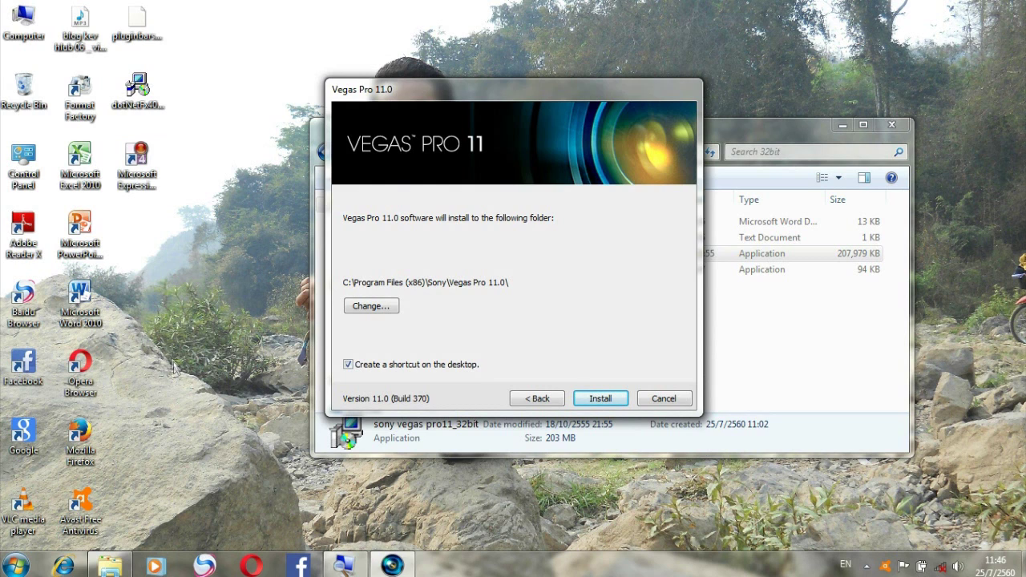
{"action": "left_click", "coordinate": [609, 398]}
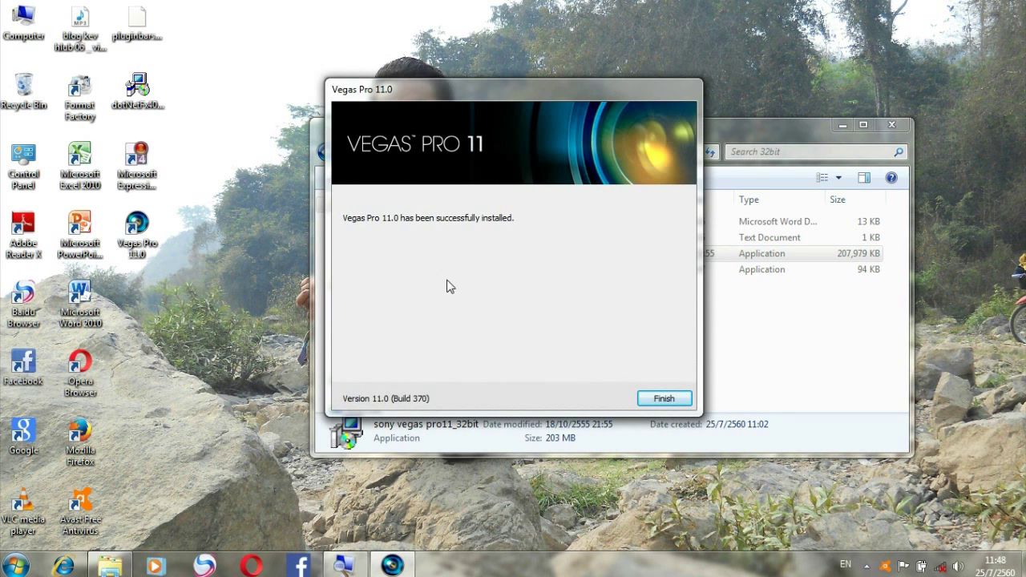
{"action": "left_click", "coordinate": [649, 407]}
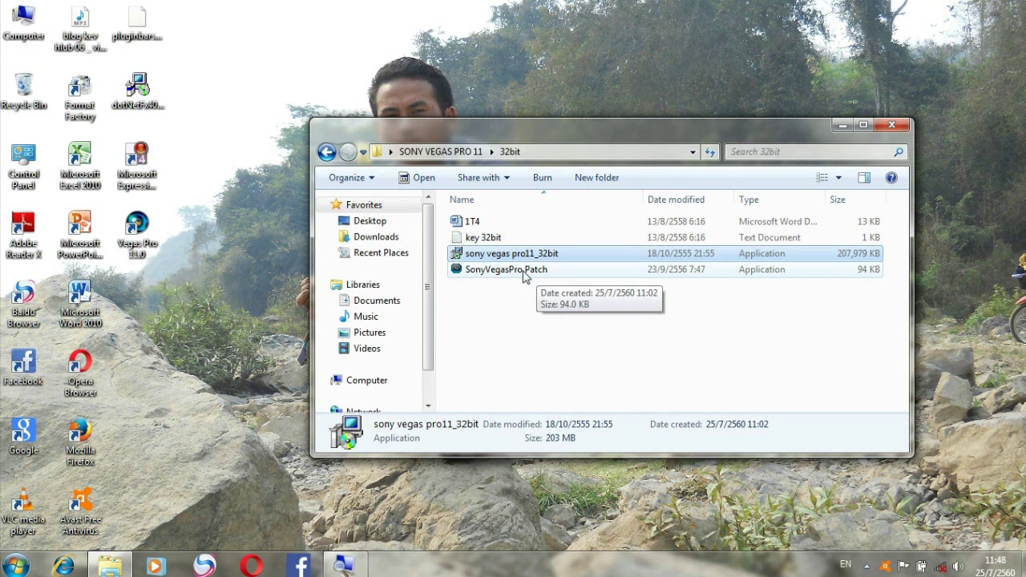
Run SonyVegasPro Patch and bring up its Browse for Folder picker.
{"action": "double_click", "coordinate": [525, 272]}
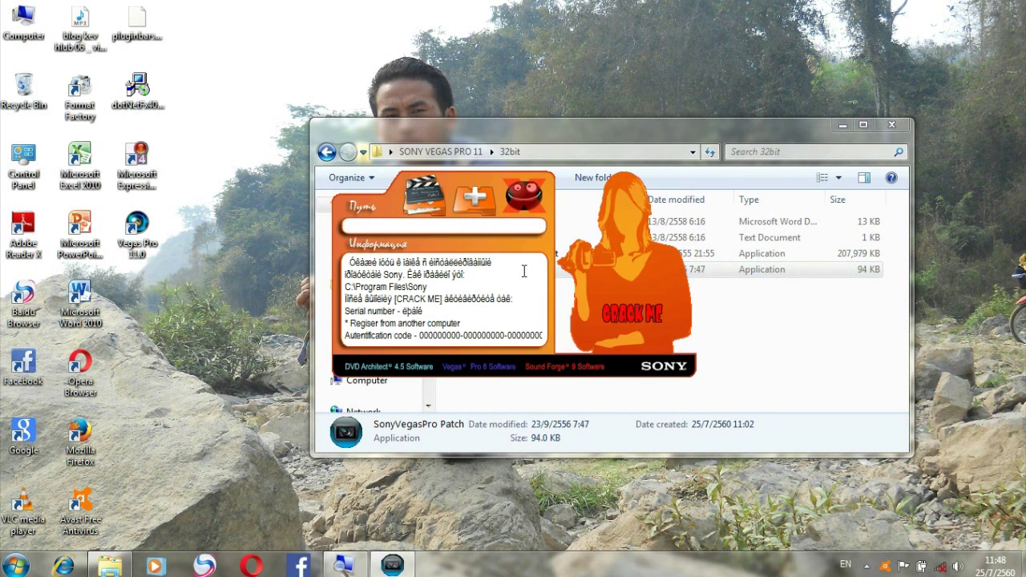
{"action": "left_click", "coordinate": [415, 207]}
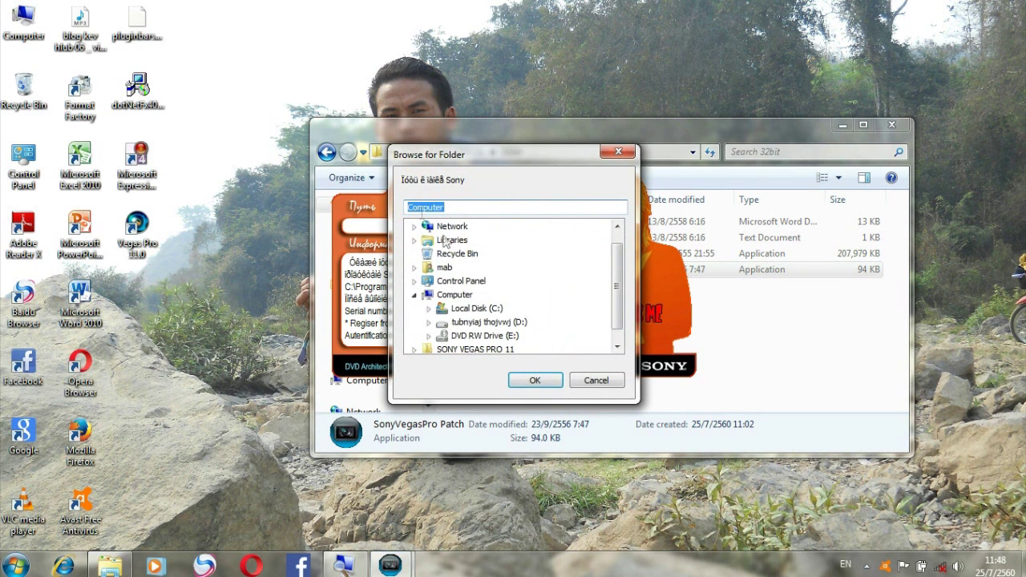
Expand Local Disk (C:) in the folder picker to reveal its program folders.
{"action": "left_click", "coordinate": [472, 310]}
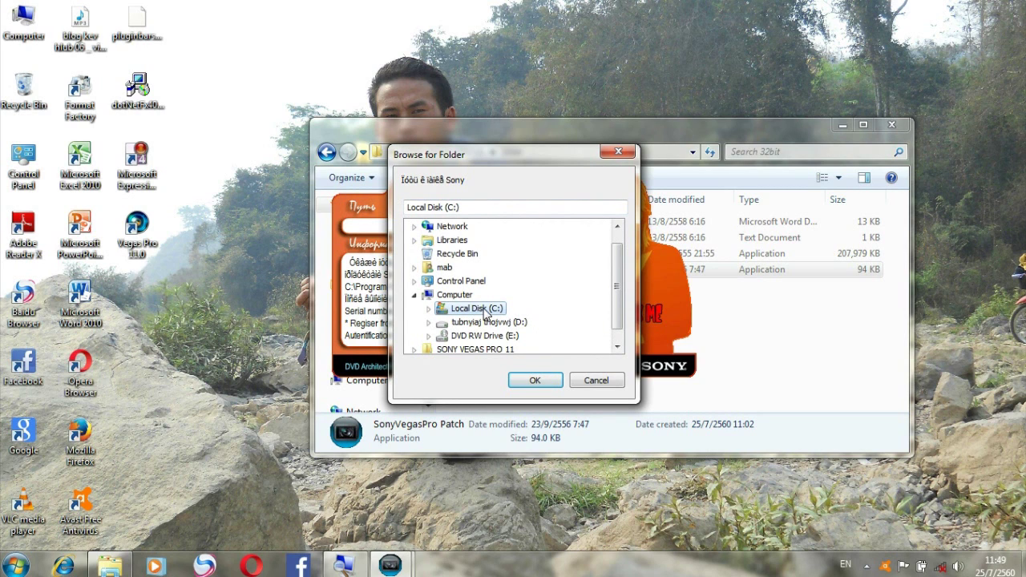
{"action": "left_click", "coordinate": [622, 346]}
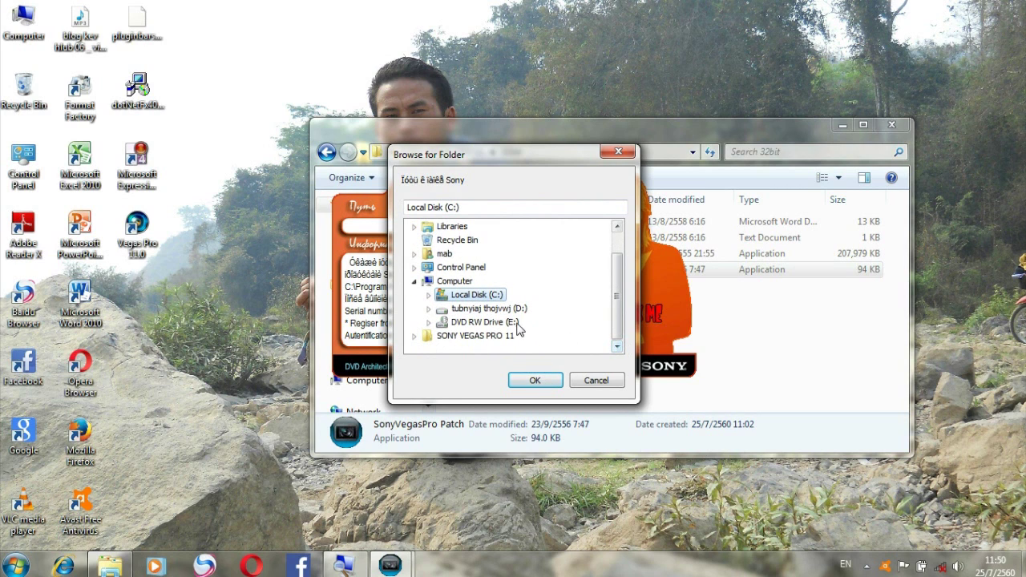
{"action": "scroll", "coordinate": [477, 299], "scroll_direction": "down", "scroll_amount": 3}
{"action": "double_click", "coordinate": [477, 294]}
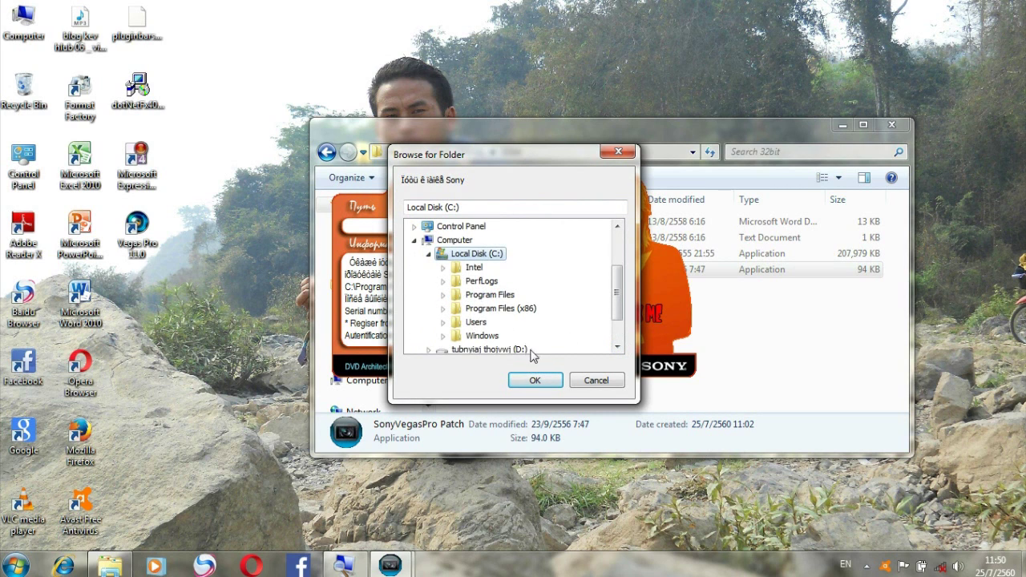
{"action": "double_click", "coordinate": [481, 295]}
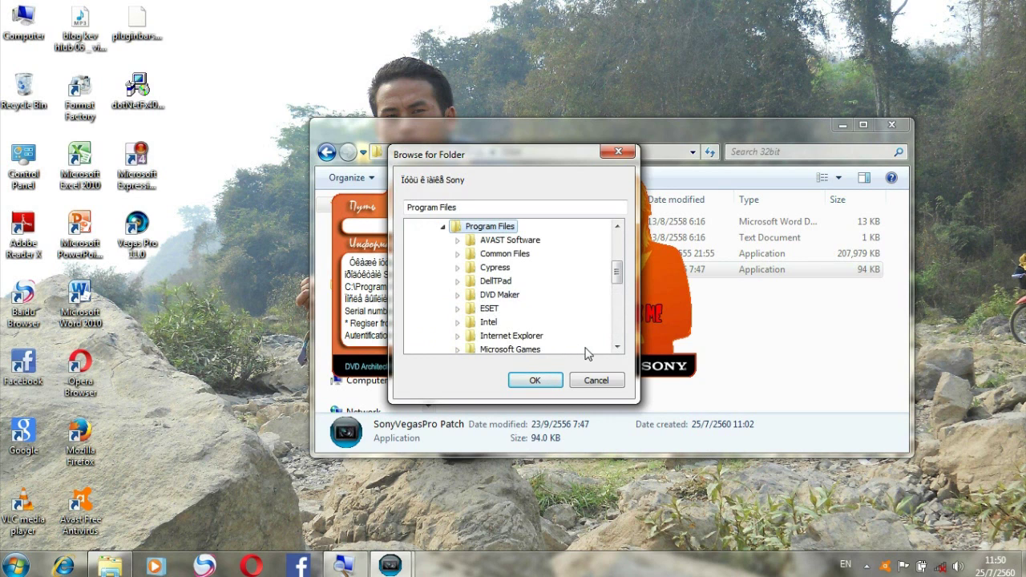
{"action": "left_click_drag", "start_coordinate": [617, 347], "coordinate": [617, 347]}
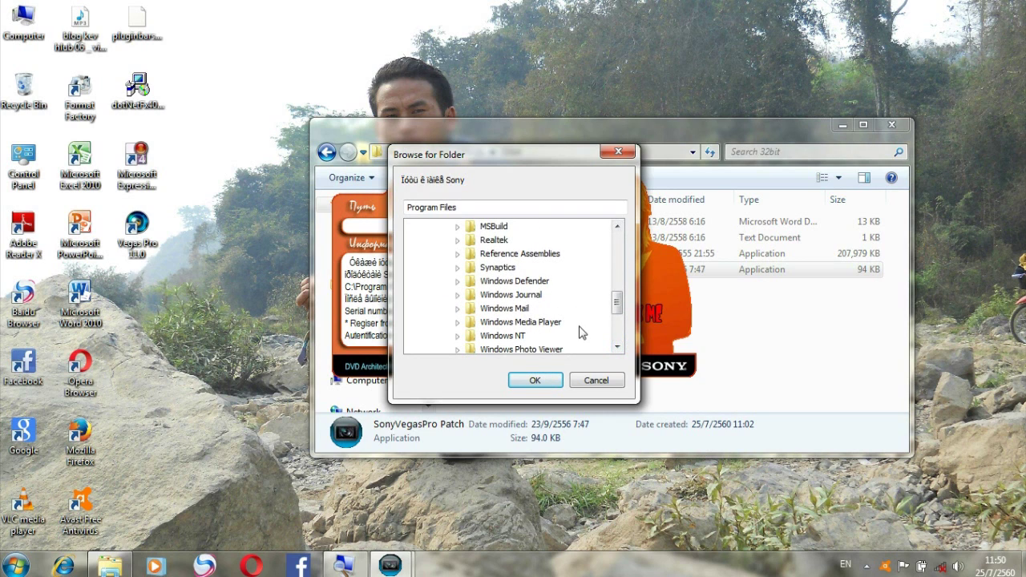
{"action": "left_click_drag", "start_coordinate": [617, 228], "coordinate": [617, 227]}
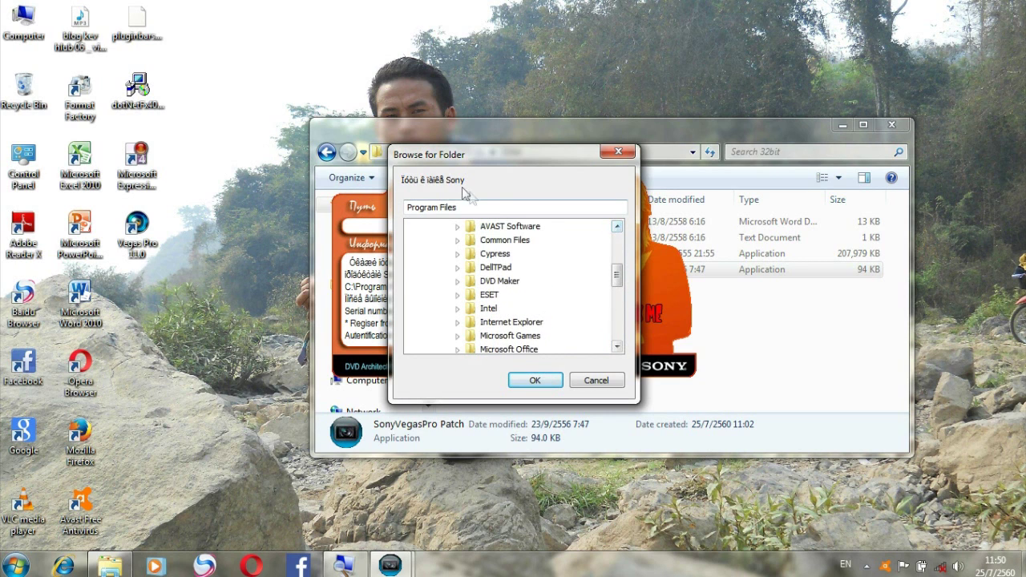
{"action": "left_click_drag", "start_coordinate": [617, 232], "coordinate": [617, 233]}
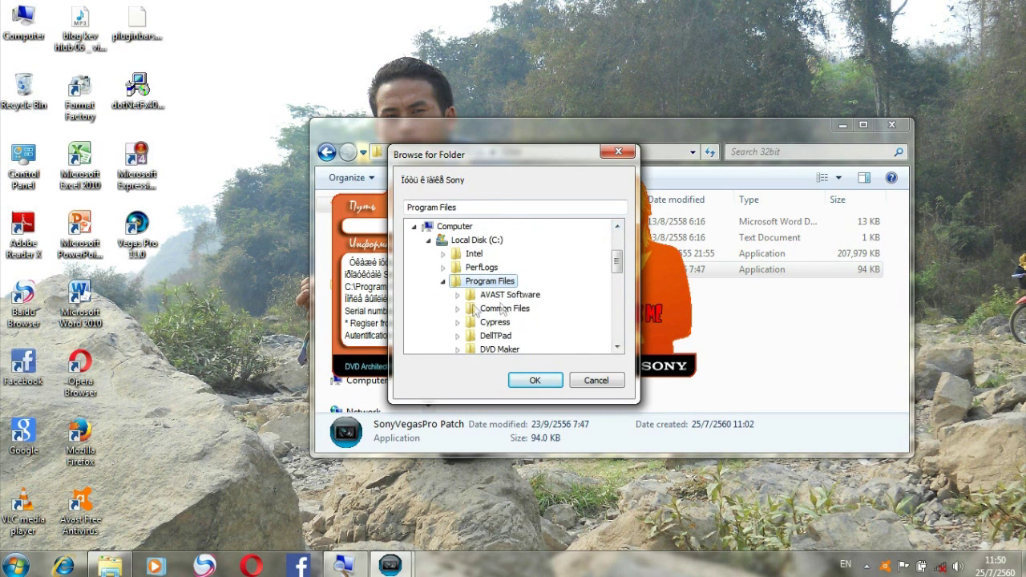
{"action": "double_click", "coordinate": [478, 242]}
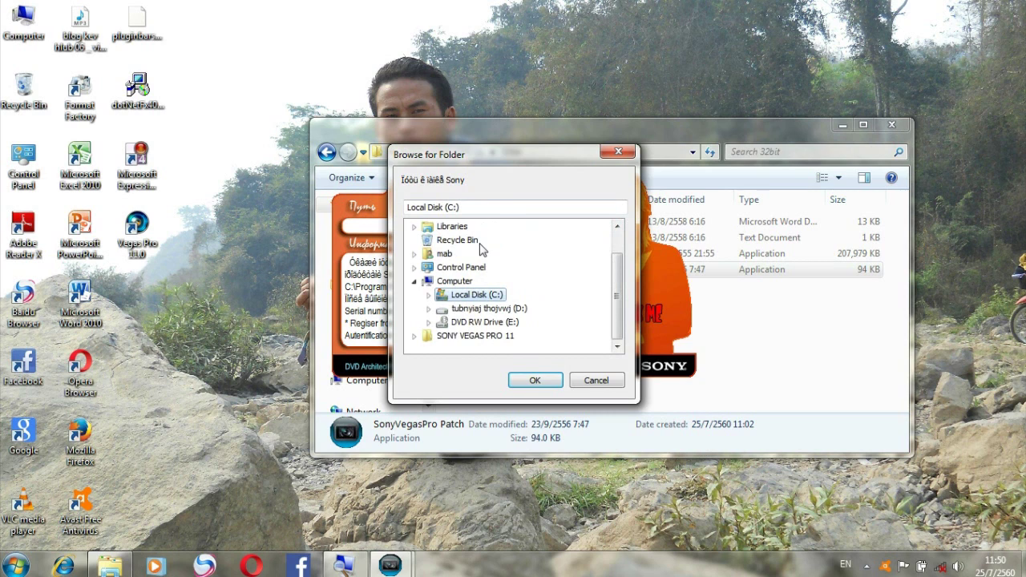
{"action": "double_click", "coordinate": [487, 298]}
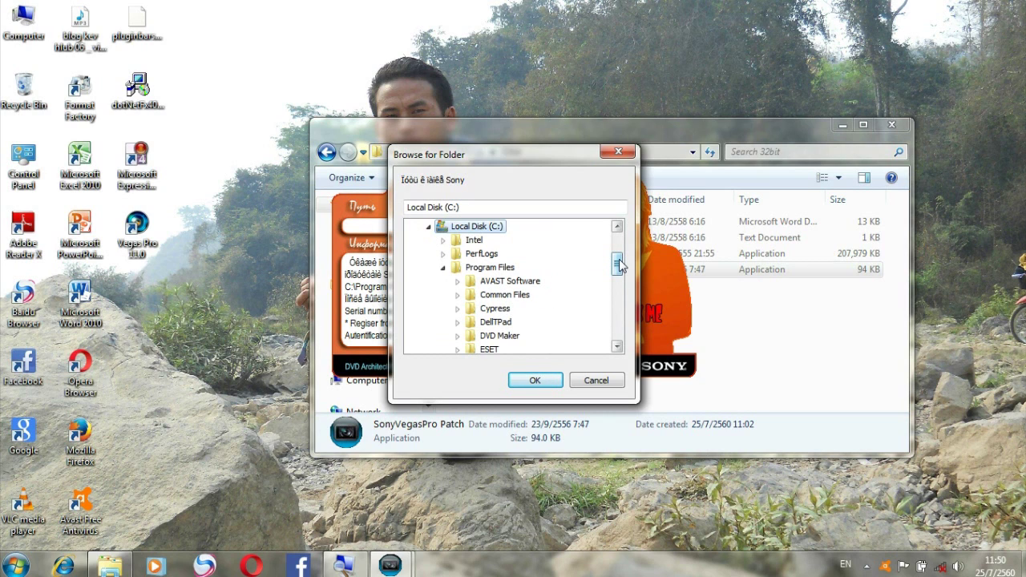
{"action": "left_click_drag", "start_coordinate": [618, 265], "coordinate": [618, 319]}
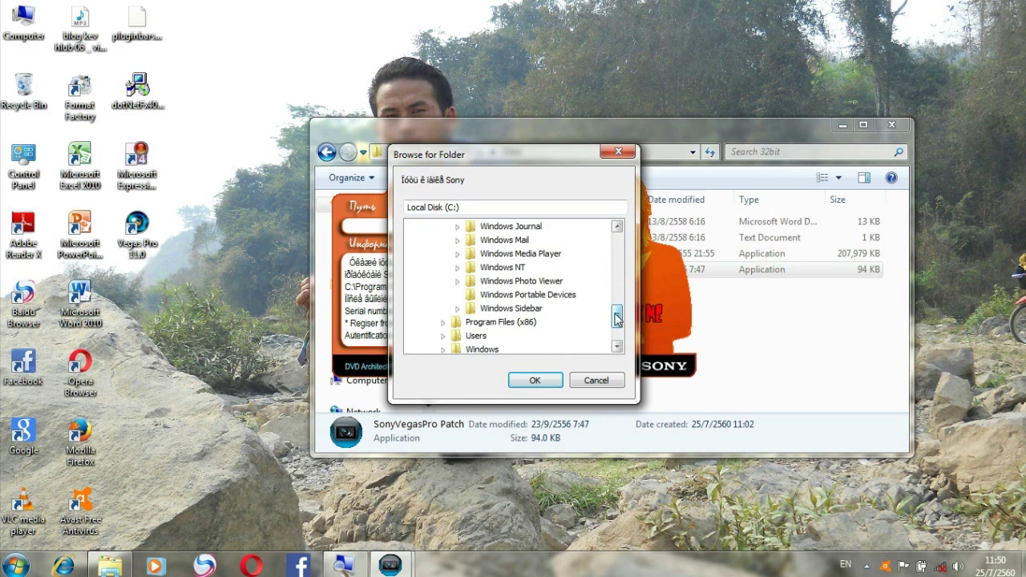
Open Program Files (x86) > Sony and confirm Vegas Pro 11.0 as the patch path.
{"action": "double_click", "coordinate": [522, 322]}
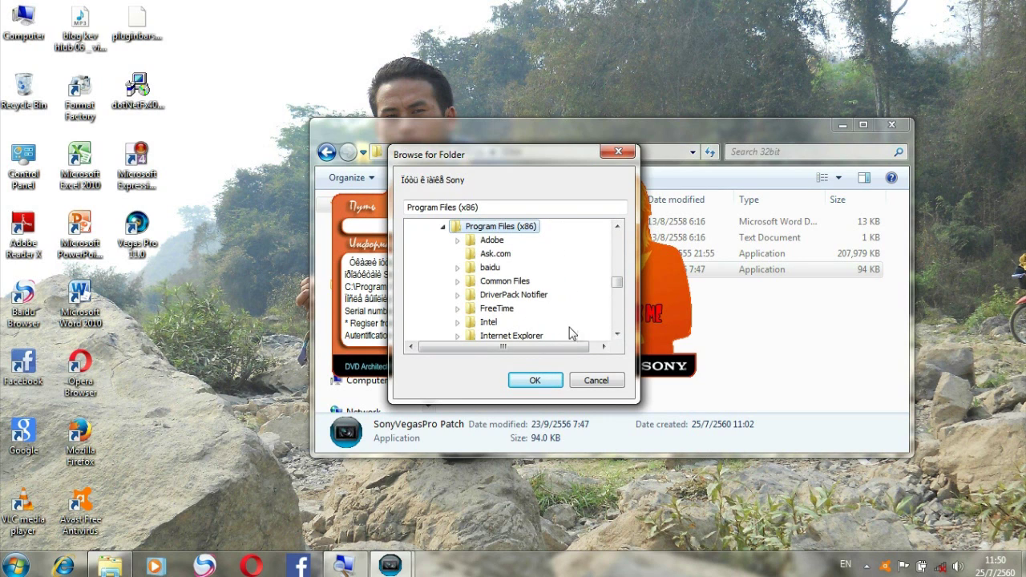
{"action": "left_click", "coordinate": [616, 335]}
{"action": "left_click", "coordinate": [616, 335]}
{"action": "left_click", "coordinate": [616, 335]}
{"action": "left_click", "coordinate": [616, 335]}
{"action": "left_click", "coordinate": [617, 335]}
{"action": "left_click", "coordinate": [616, 335]}
{"action": "left_click", "coordinate": [616, 335]}
{"action": "left_click", "coordinate": [616, 335]}
{"action": "left_click", "coordinate": [617, 335]}
{"action": "left_click", "coordinate": [616, 334]}
{"action": "left_click", "coordinate": [616, 335]}
{"action": "left_click", "coordinate": [616, 335]}
{"action": "left_click", "coordinate": [616, 335]}
{"action": "left_click", "coordinate": [617, 335]}
{"action": "left_click", "coordinate": [616, 335]}
{"action": "left_click", "coordinate": [616, 335]}
{"action": "left_click", "coordinate": [616, 334]}
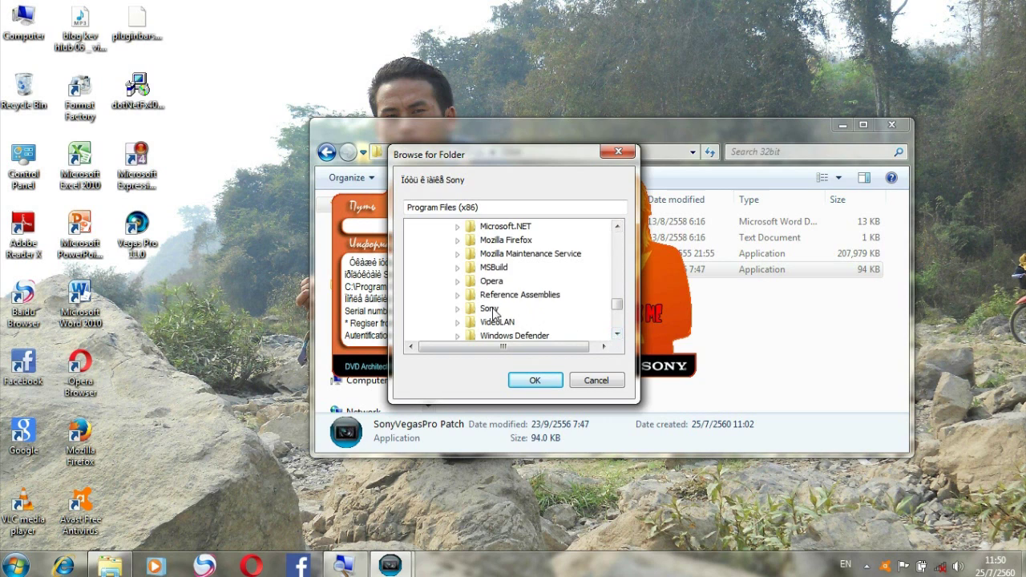
{"action": "left_click", "coordinate": [489, 309]}
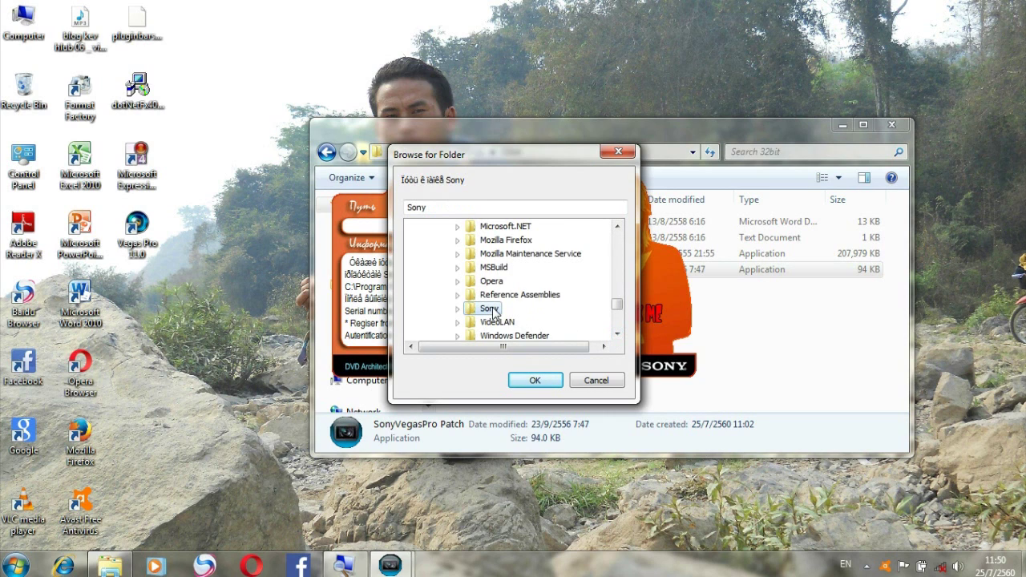
{"action": "double_click", "coordinate": [490, 309]}
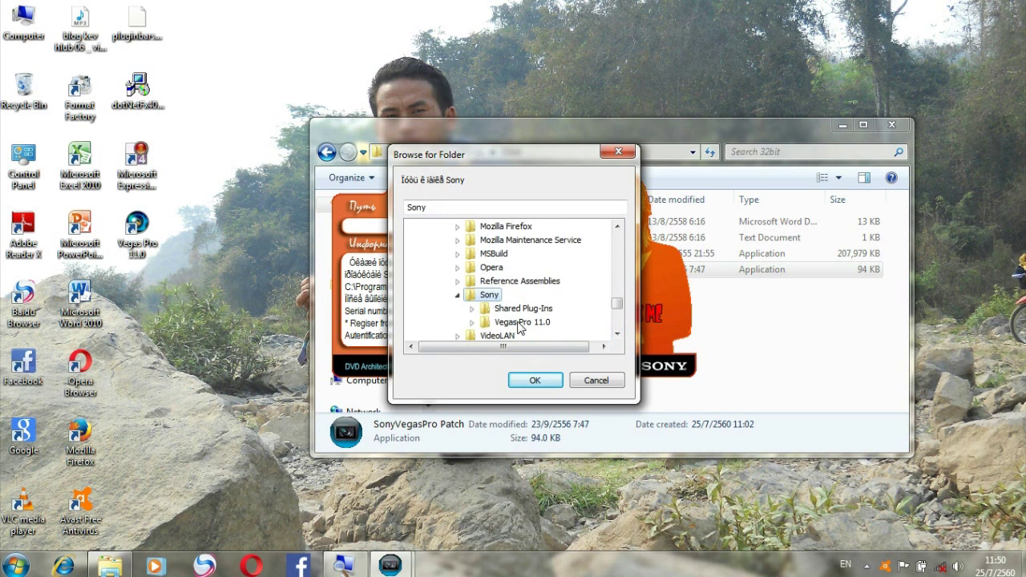
{"action": "left_click", "coordinate": [518, 322]}
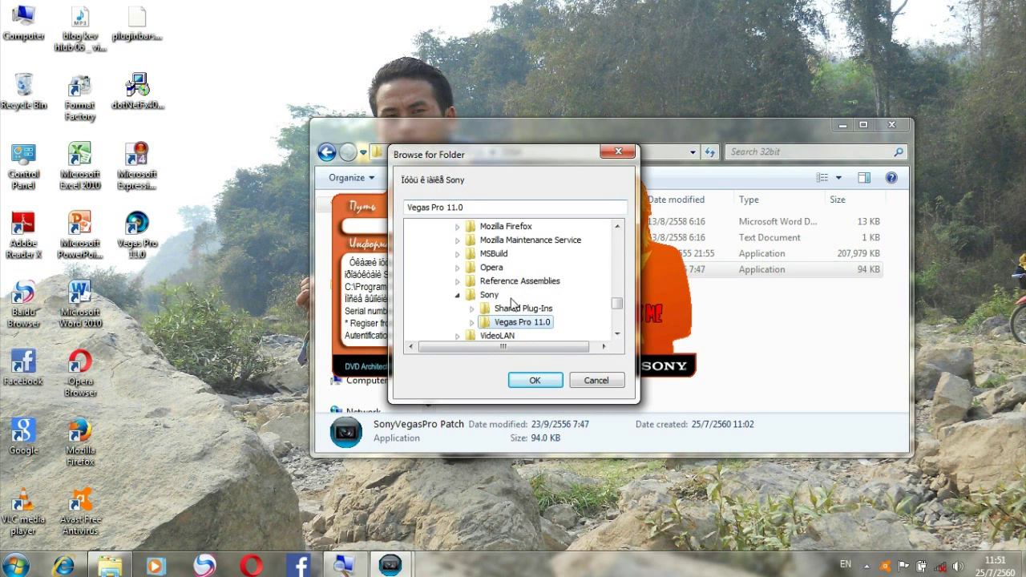
{"action": "left_click", "coordinate": [535, 380]}
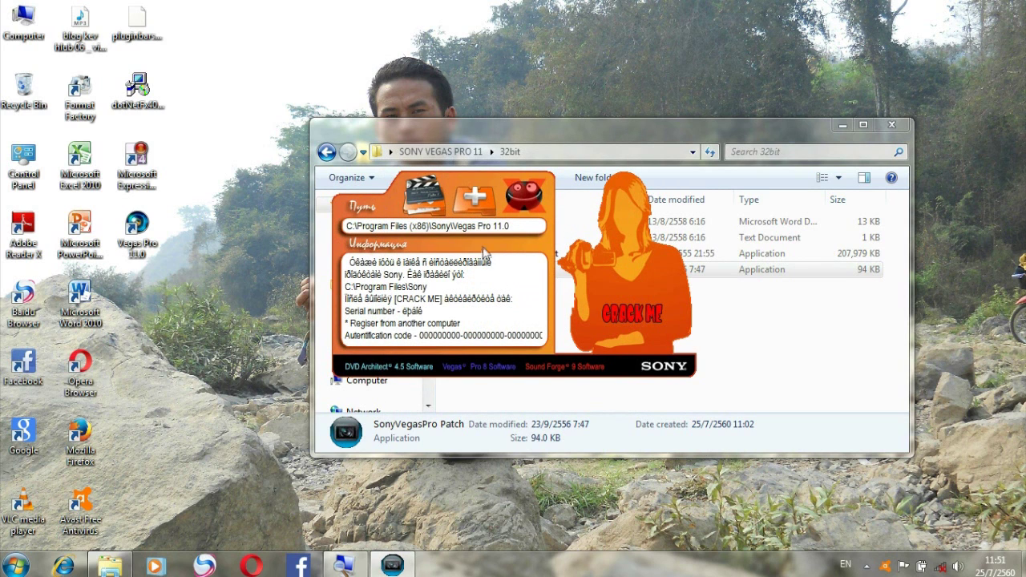
Patch the Vegas Pro 11.0 files with CRACK ME, close the patcher, and start Vegas Pro.
{"action": "left_click", "coordinate": [473, 202]}
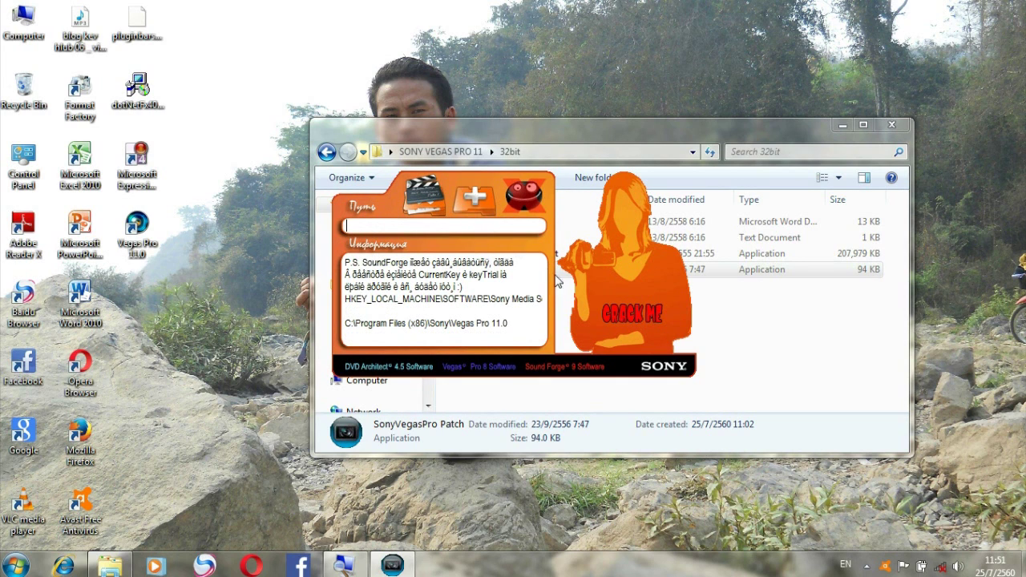
{"action": "left_click", "coordinate": [622, 315]}
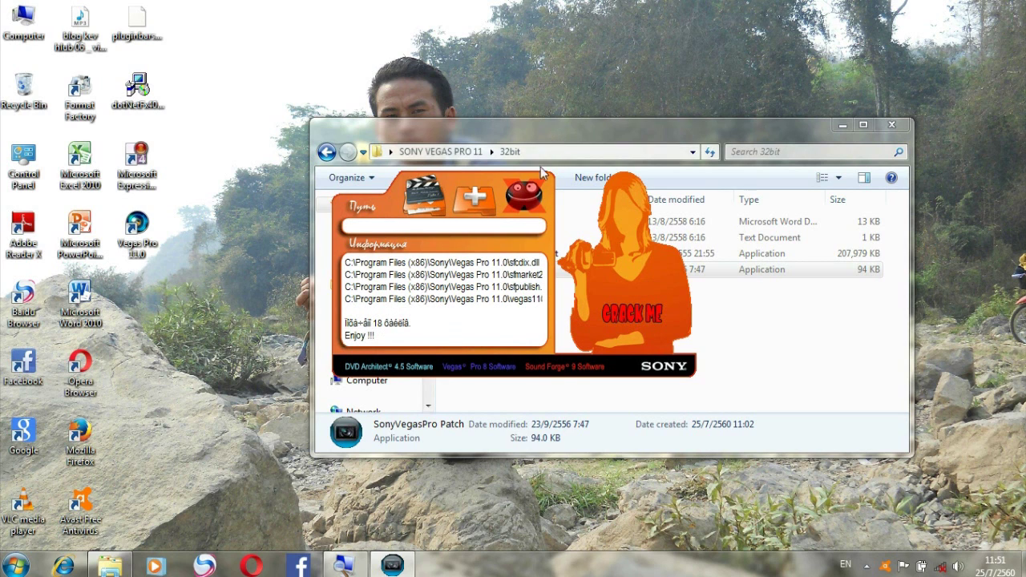
{"action": "left_click", "coordinate": [525, 198]}
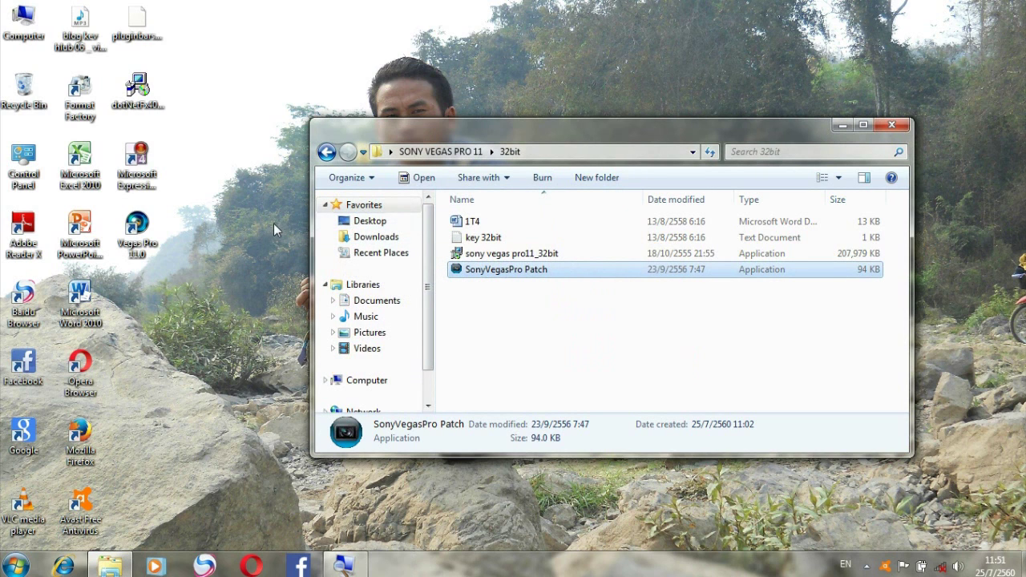
{"action": "double_click", "coordinate": [145, 230]}
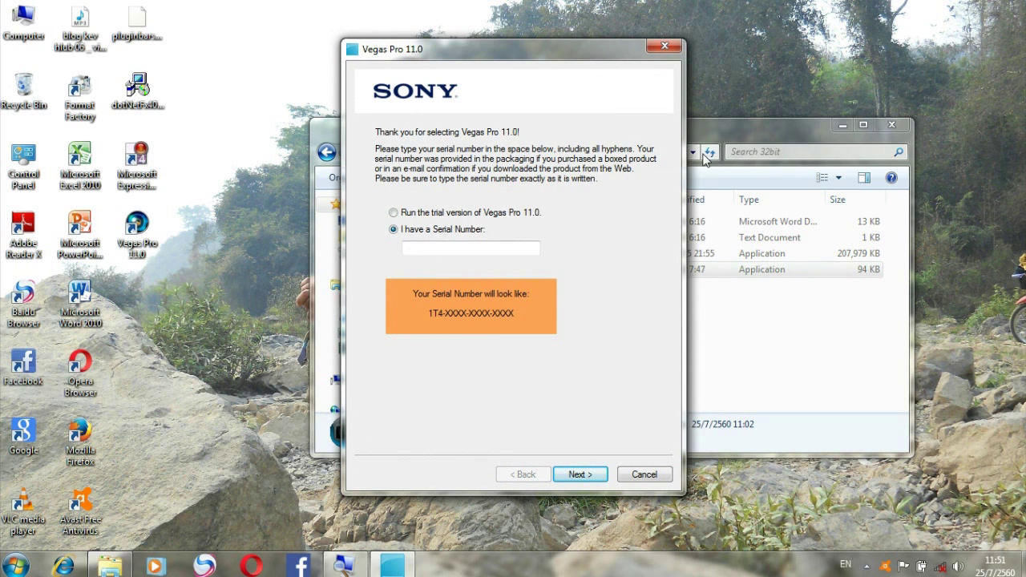
Open the key 32bit file in Notepad and copy the serial number from its first line.
{"action": "left_click", "coordinate": [710, 215]}
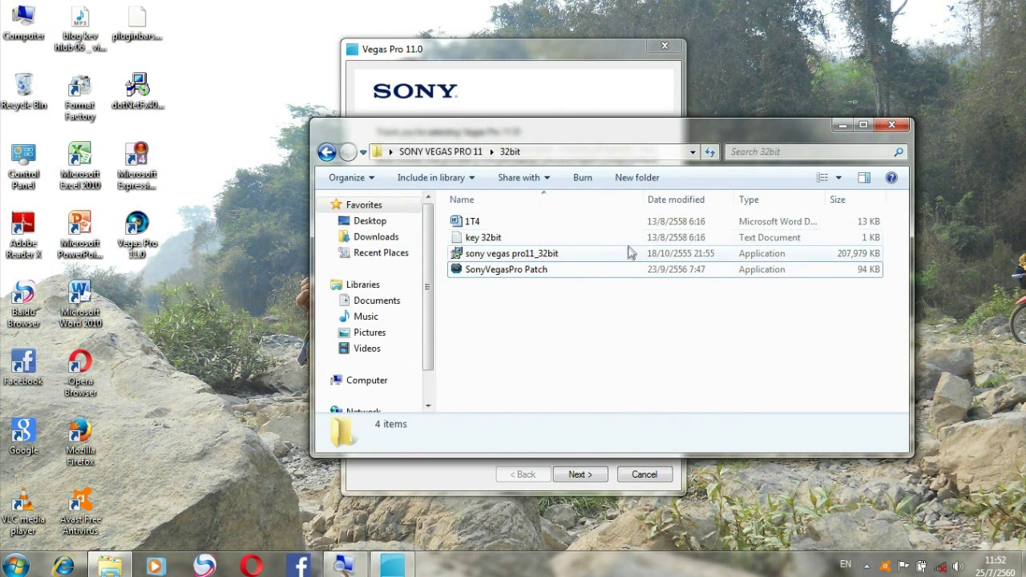
{"action": "double_click", "coordinate": [568, 236]}
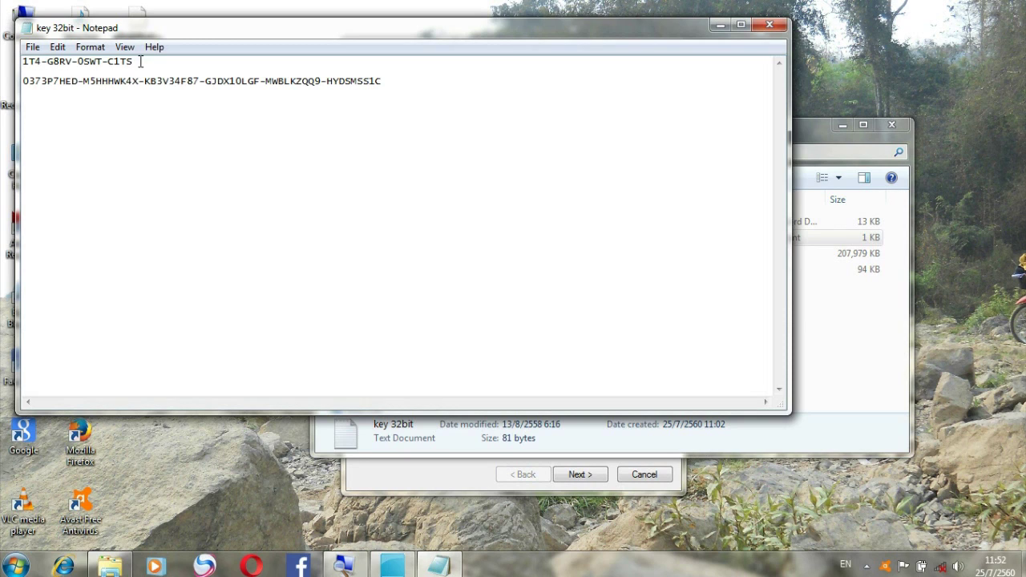
{"action": "left_click_drag", "start_coordinate": [140, 62], "coordinate": [22, 65]}
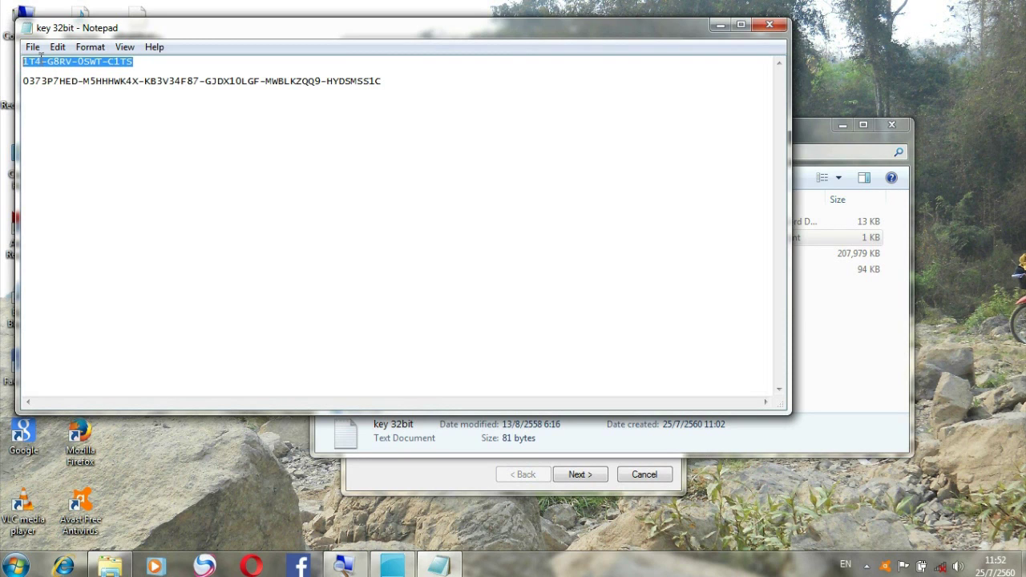
{"action": "right_click", "coordinate": [40, 59]}
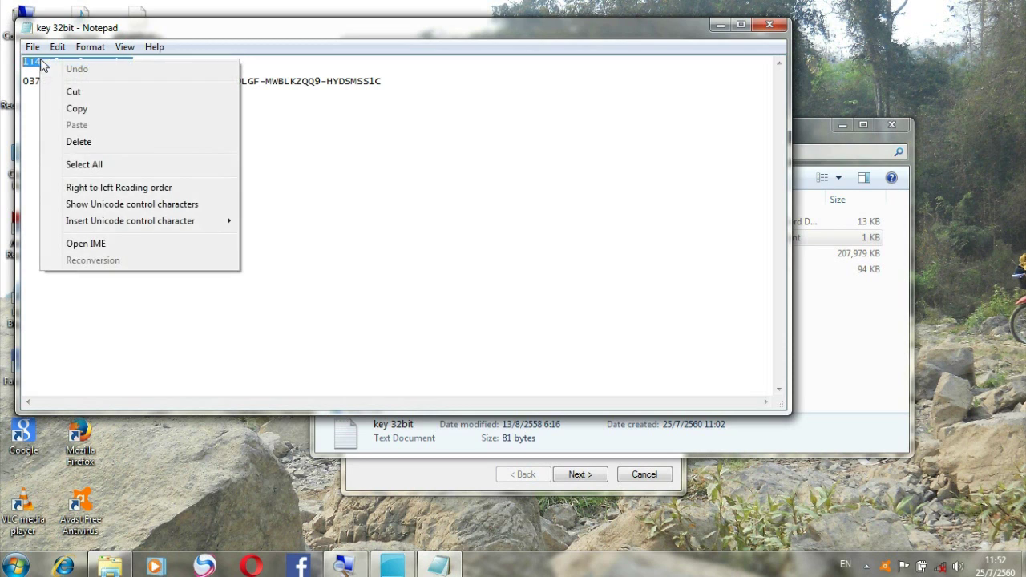
{"action": "left_click", "coordinate": [76, 108]}
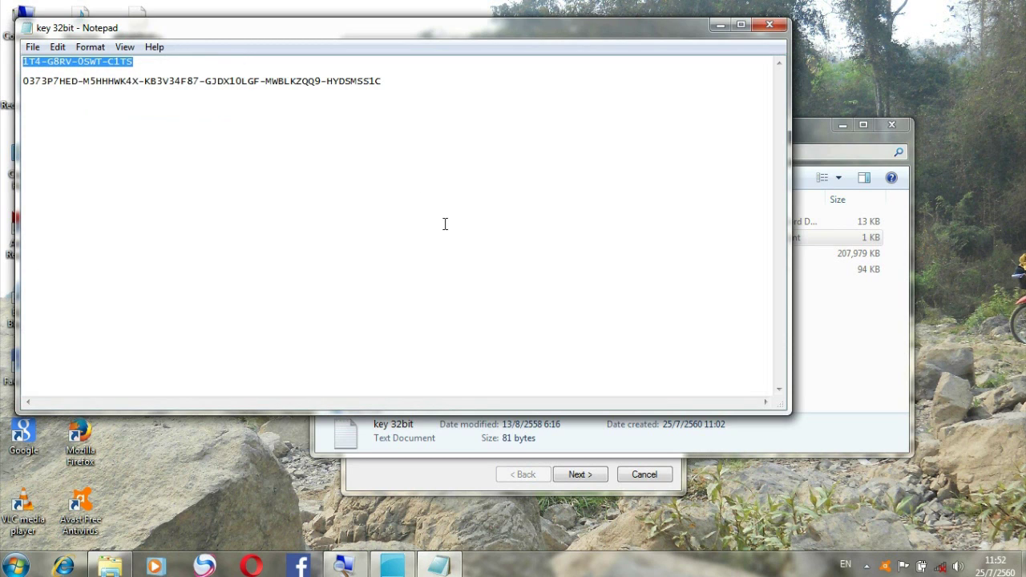
Paste the serial number into Vegas Pro's prompt and continue with online registration.
{"action": "left_click", "coordinate": [411, 567]}
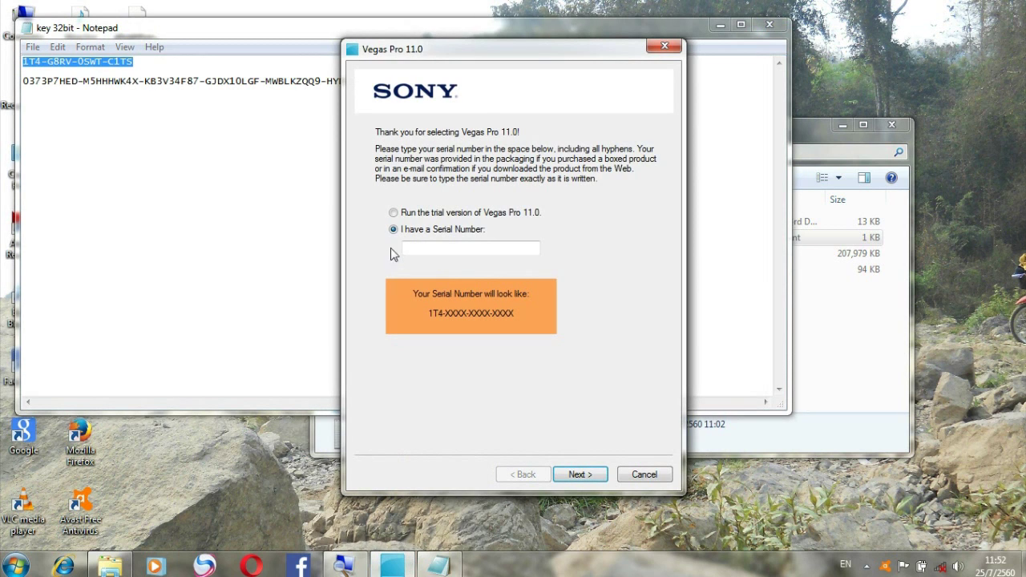
{"action": "right_click", "coordinate": [412, 246]}
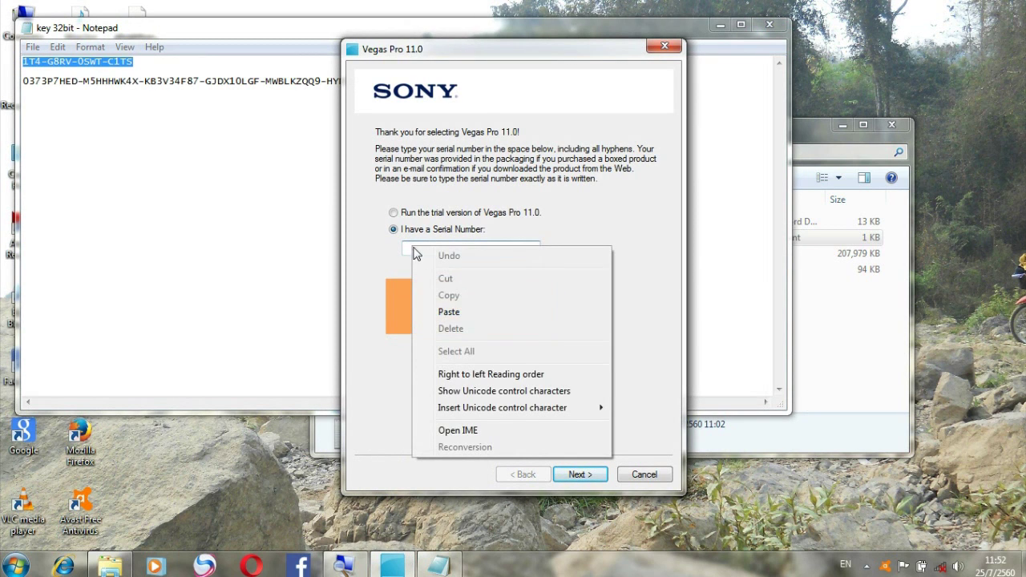
{"action": "left_click", "coordinate": [458, 314]}
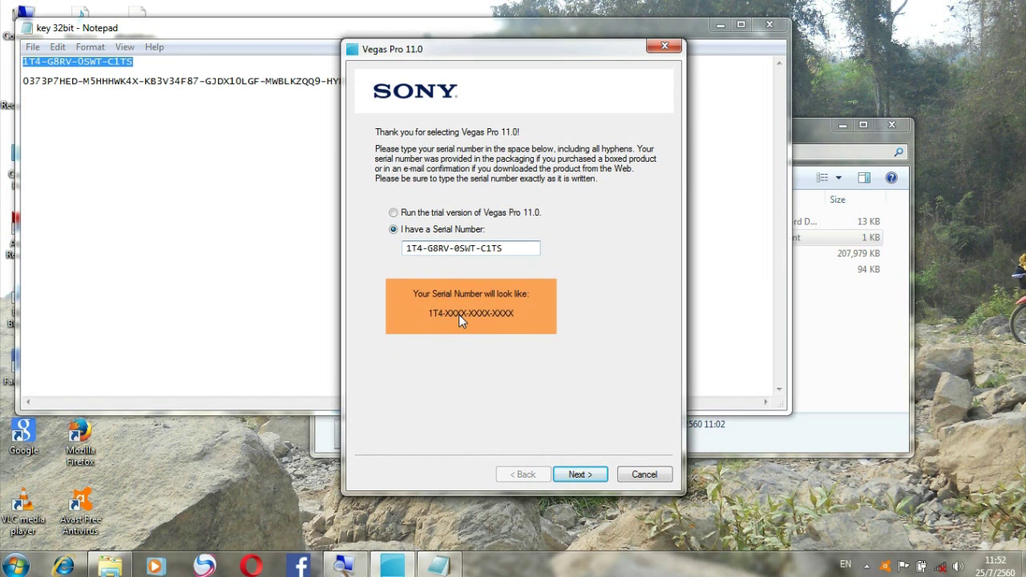
{"action": "left_click", "coordinate": [578, 474]}
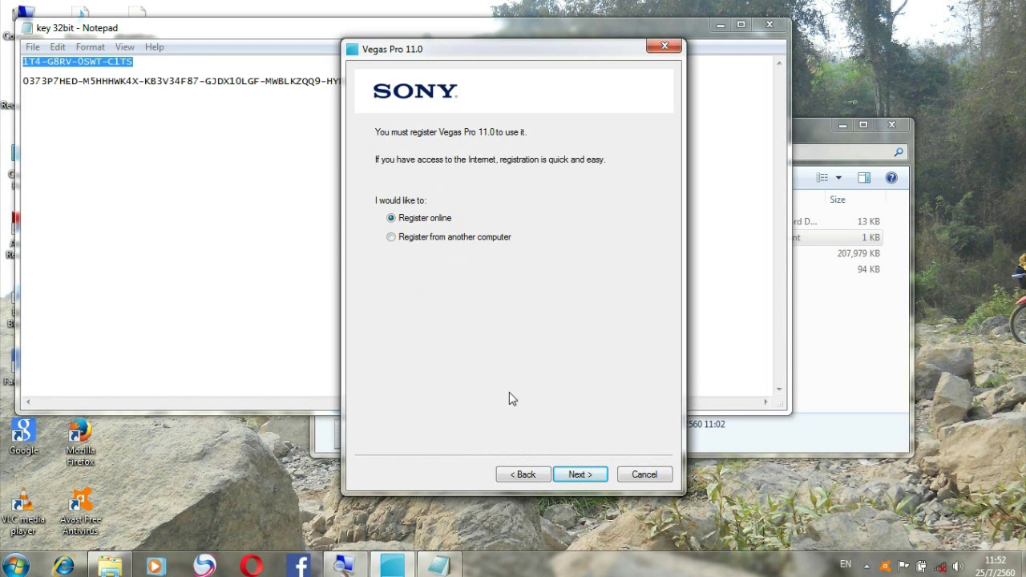
{"action": "left_click", "coordinate": [577, 474]}
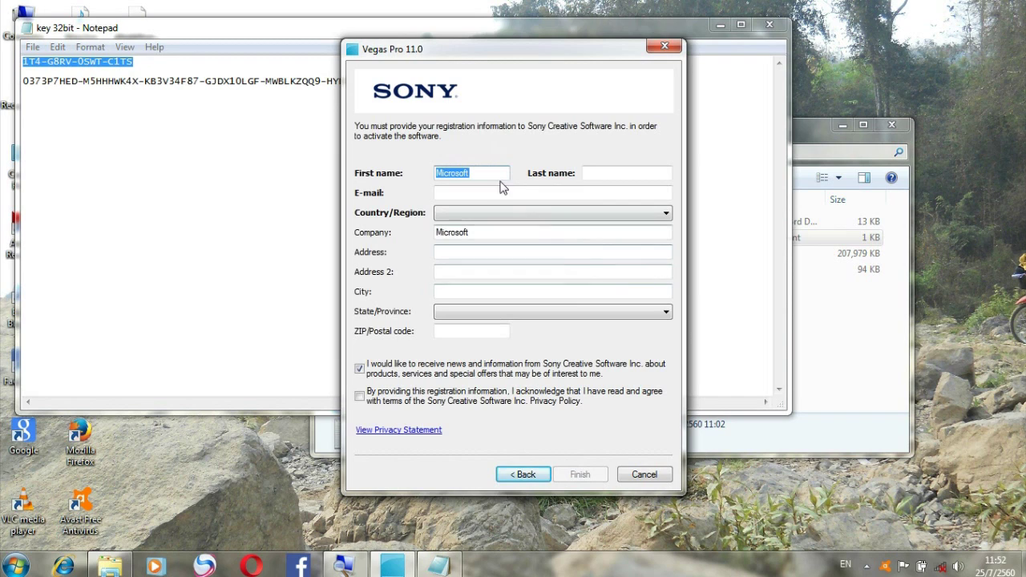
Replace the first name, enter a last name, and fill in the e-mail address.
{"action": "left_click", "coordinate": [498, 177]}
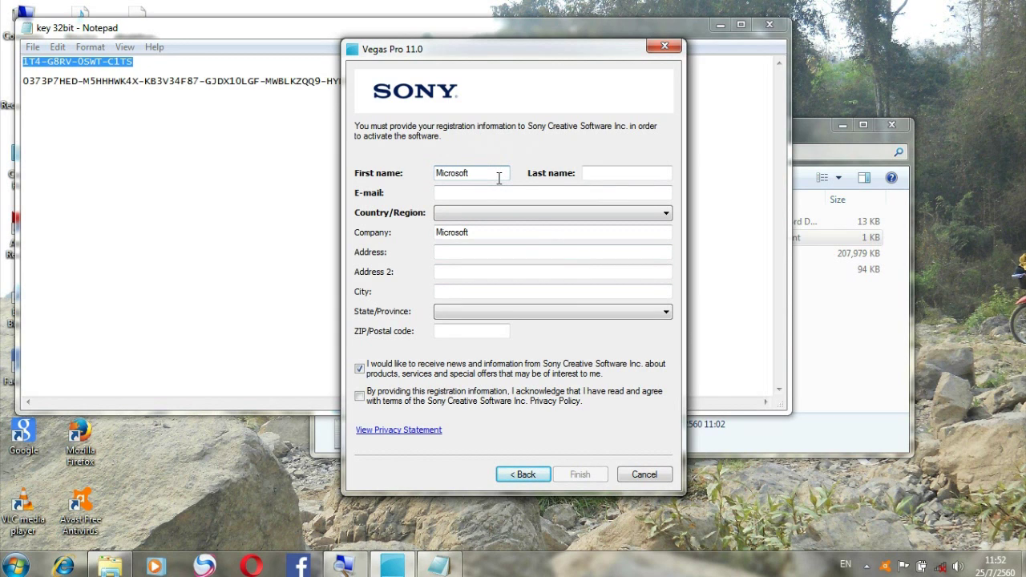
{"action": "key", "text": "BackSpace"}
{"action": "key", "text": "BackSpace"}
{"action": "key", "text": "BackSpace"}
{"action": "key", "text": "BackSpace"}
{"action": "key", "text": "BackSpace"}
{"action": "key", "text": "BackSpace"}
{"action": "key", "text": "BackSpace"}
{"action": "key", "text": "BackSpace"}
{"action": "type", "text": "mmmm"}
{"action": "left_click", "coordinate": [626, 170]}
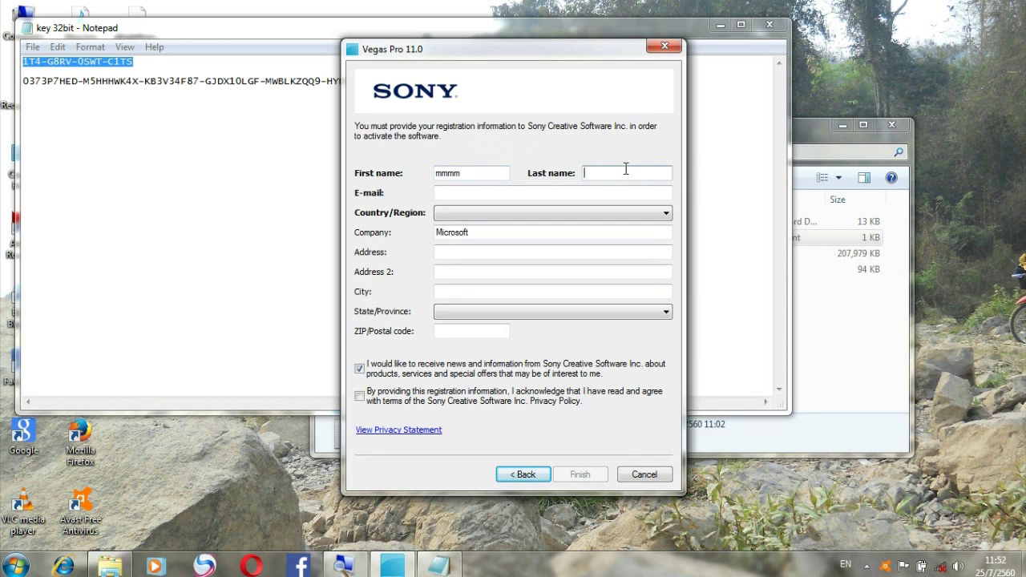
{"action": "type", "text": "thoj"}
{"action": "left_click", "coordinate": [559, 194]}
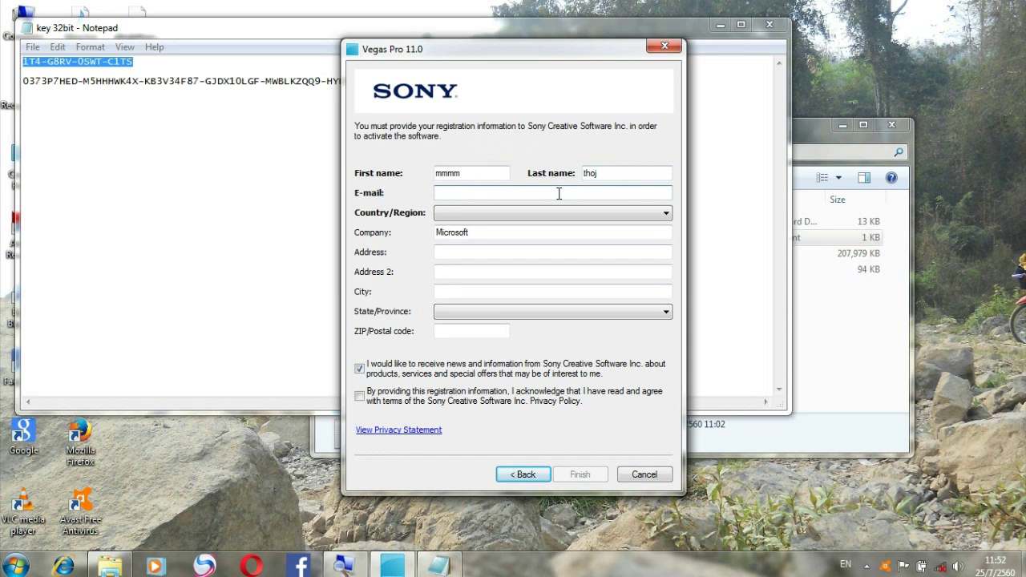
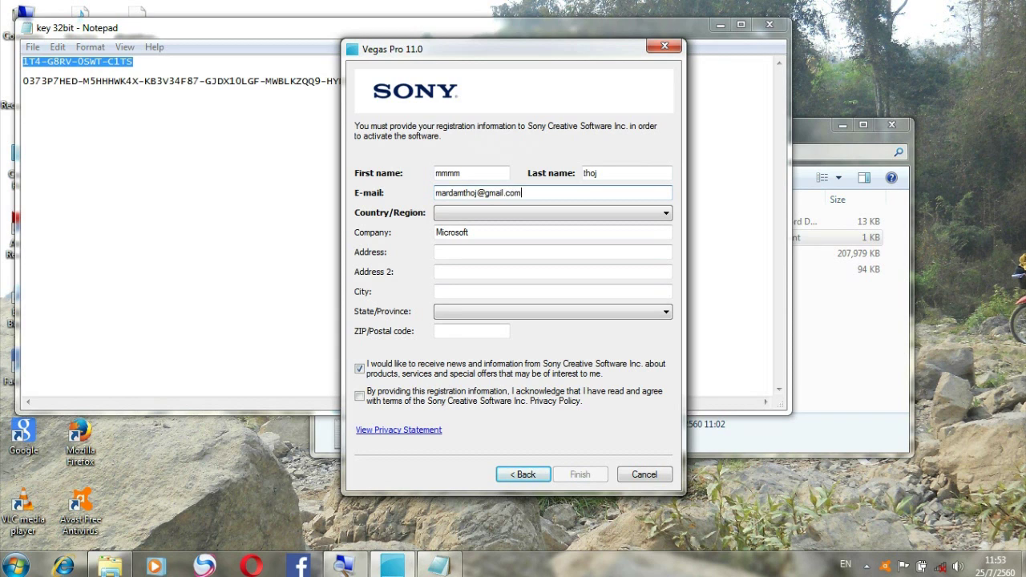
Choose Laos as country, fill both address lines and city, accept privacy terms, and submit.
{"action": "left_click", "coordinate": [550, 214]}
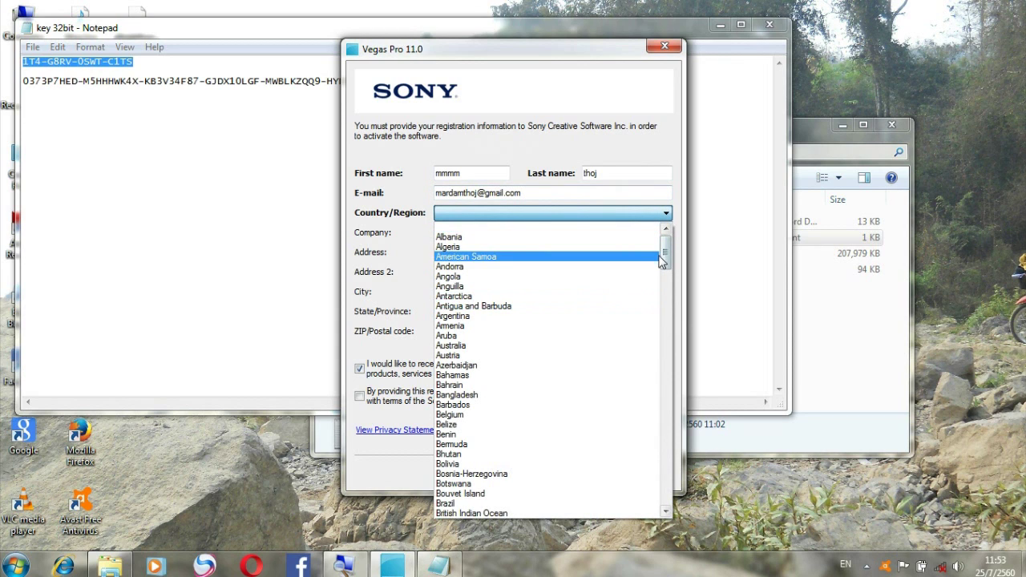
{"action": "left_click_drag", "start_coordinate": [663, 265], "coordinate": [659, 365]}
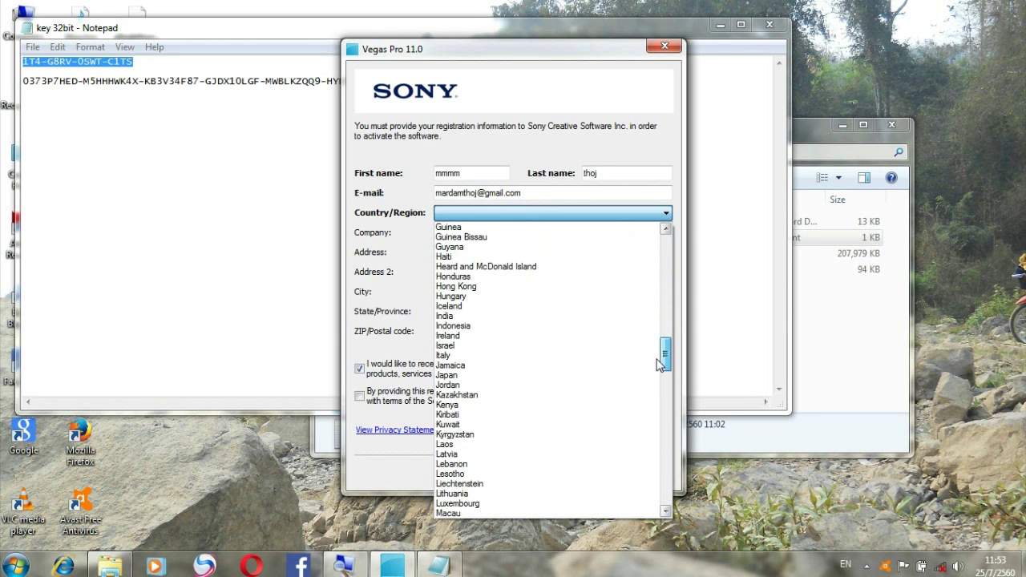
{"action": "left_click_drag", "start_coordinate": [659, 364], "coordinate": [658, 365]}
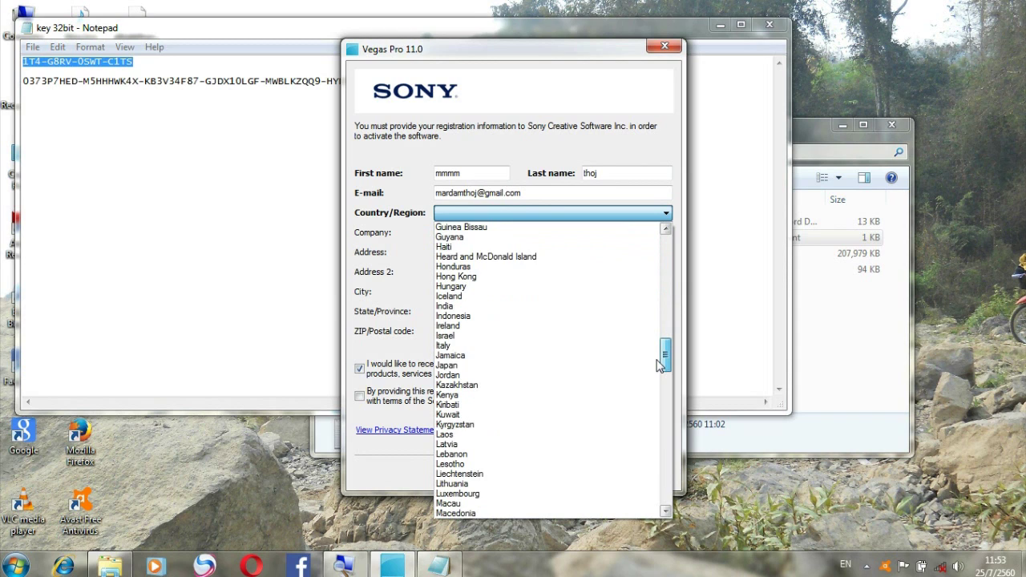
{"action": "left_click", "coordinate": [464, 435]}
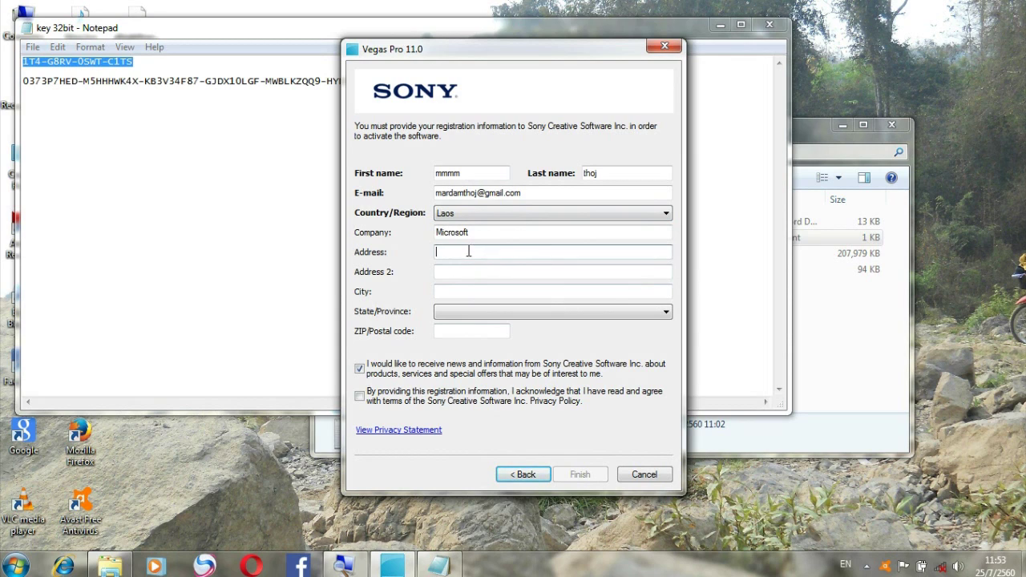
{"action": "type", "text": "hhhh"}
{"action": "left_click", "coordinate": [472, 270]}
{"action": "type", "text": "iiii"}
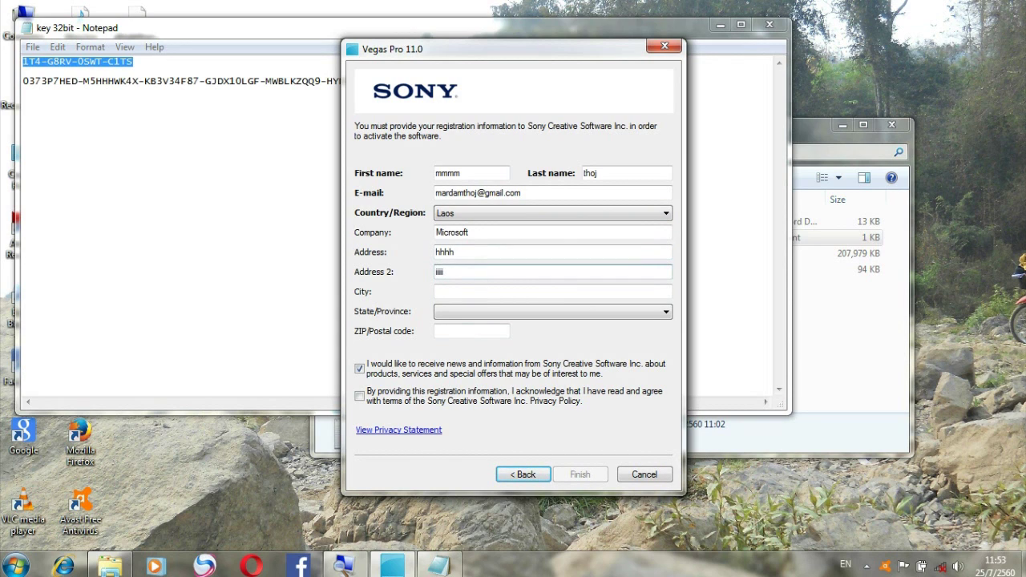
{"action": "left_click", "coordinate": [484, 291]}
{"action": "type", "text": "iii"}
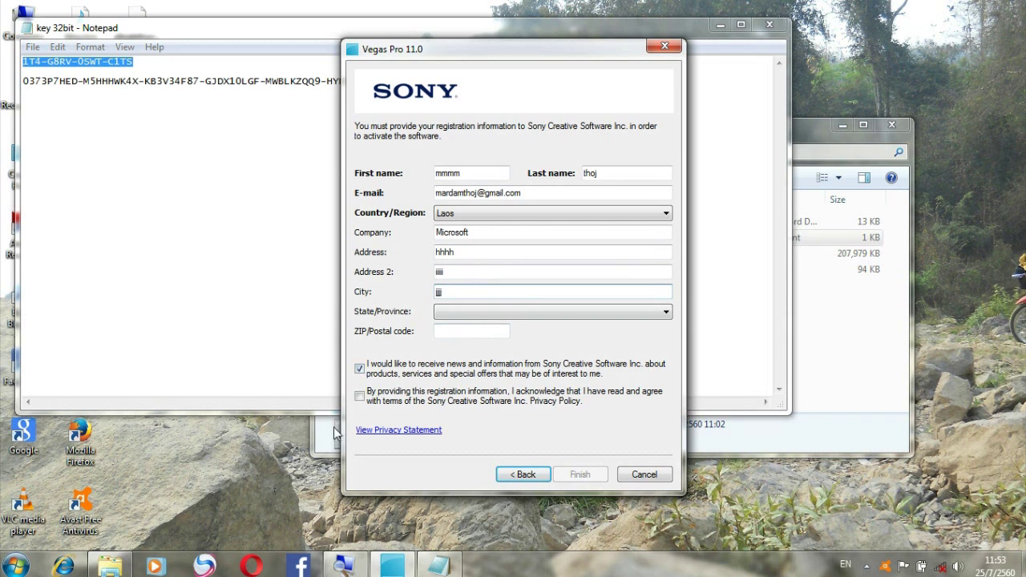
{"action": "type", "text": "i"}
{"action": "left_click", "coordinate": [359, 397]}
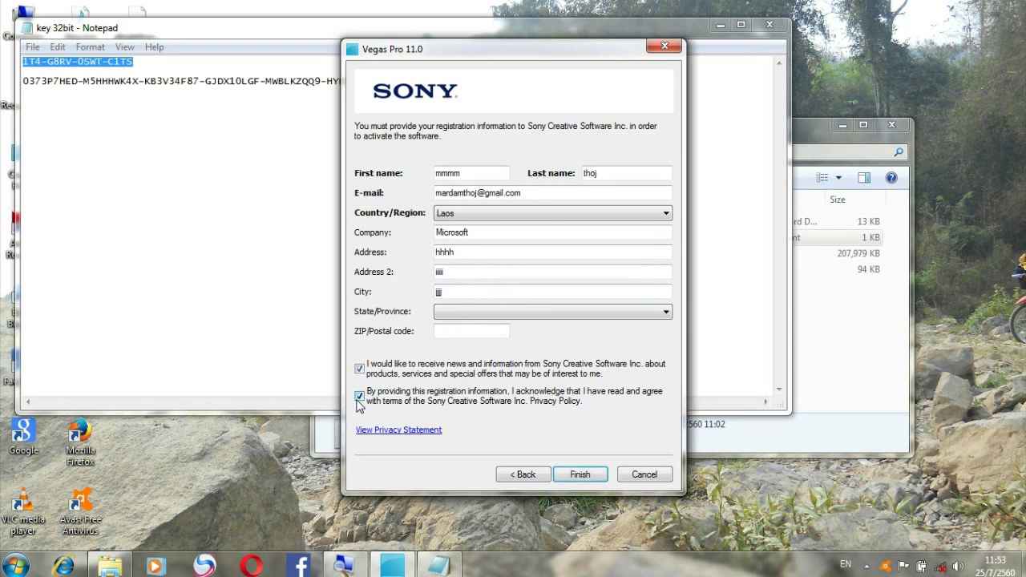
{"action": "left_click", "coordinate": [580, 475]}
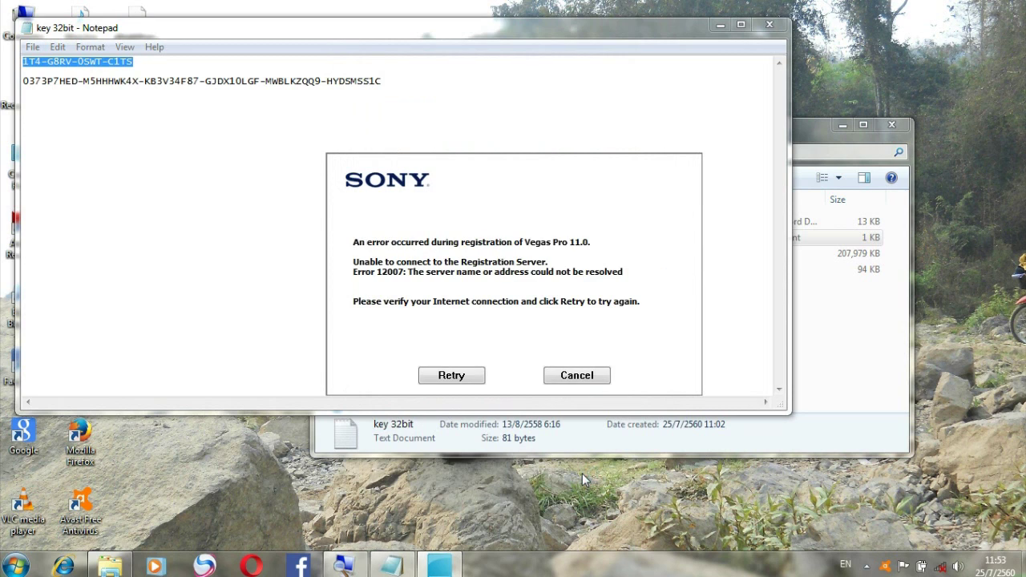
Retry the failed online registration, then cancel to switch to manual registration.
{"action": "left_click", "coordinate": [467, 380]}
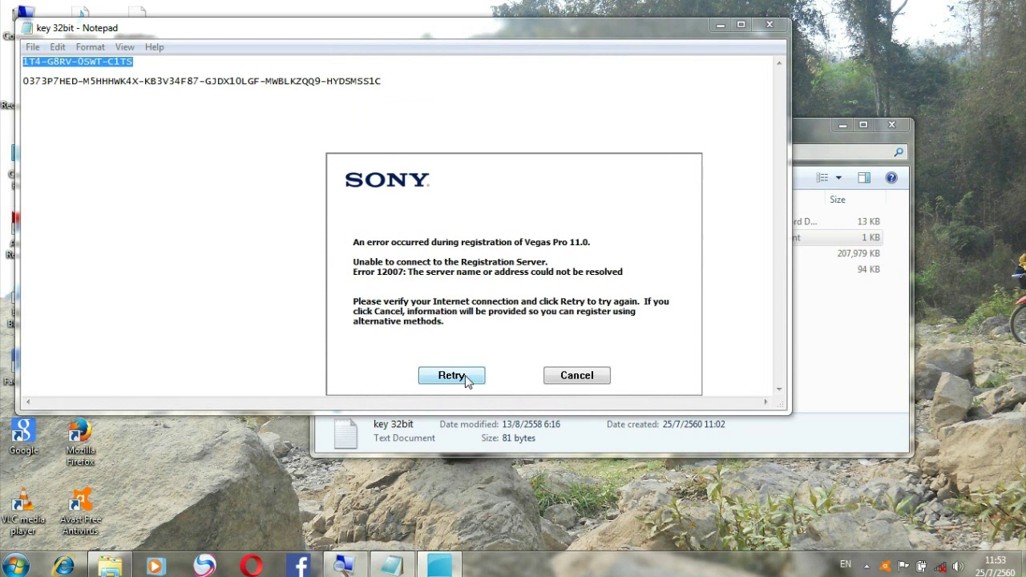
{"action": "left_click", "coordinate": [577, 375]}
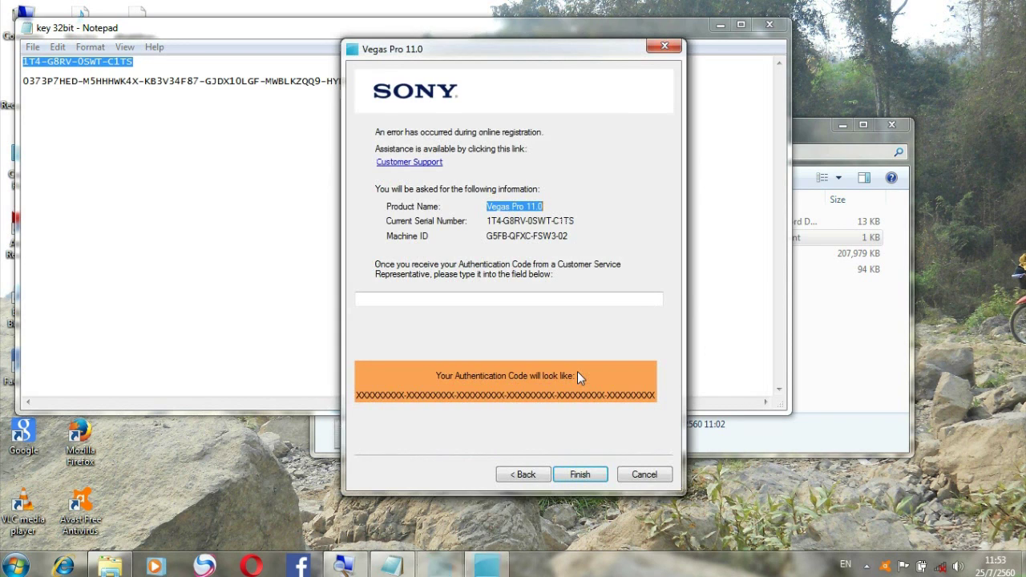
{"action": "left_click", "coordinate": [509, 298]}
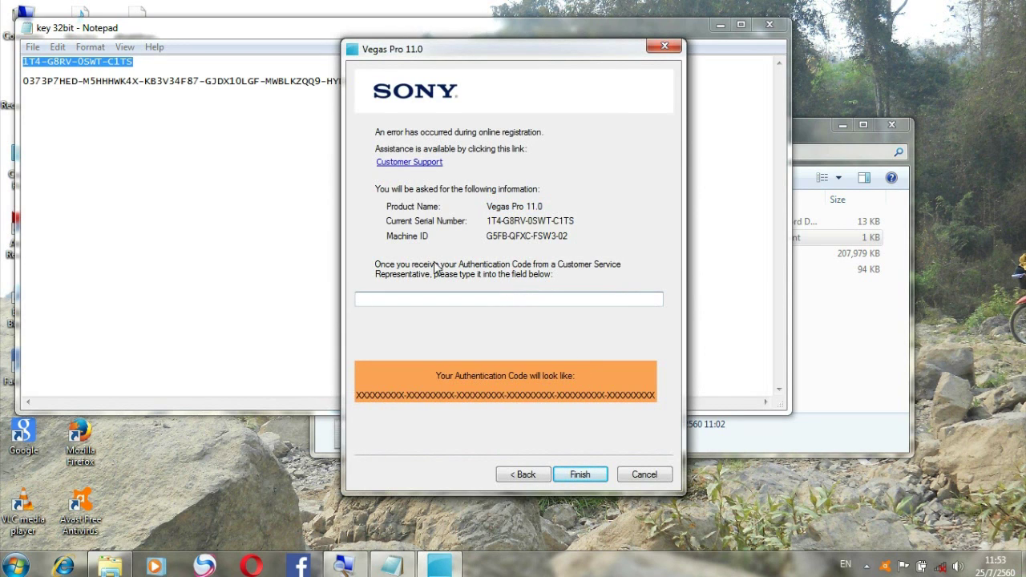
Copy the authentication code from the key file's second line into the Authentication Code field.
{"action": "left_click", "coordinate": [246, 96]}
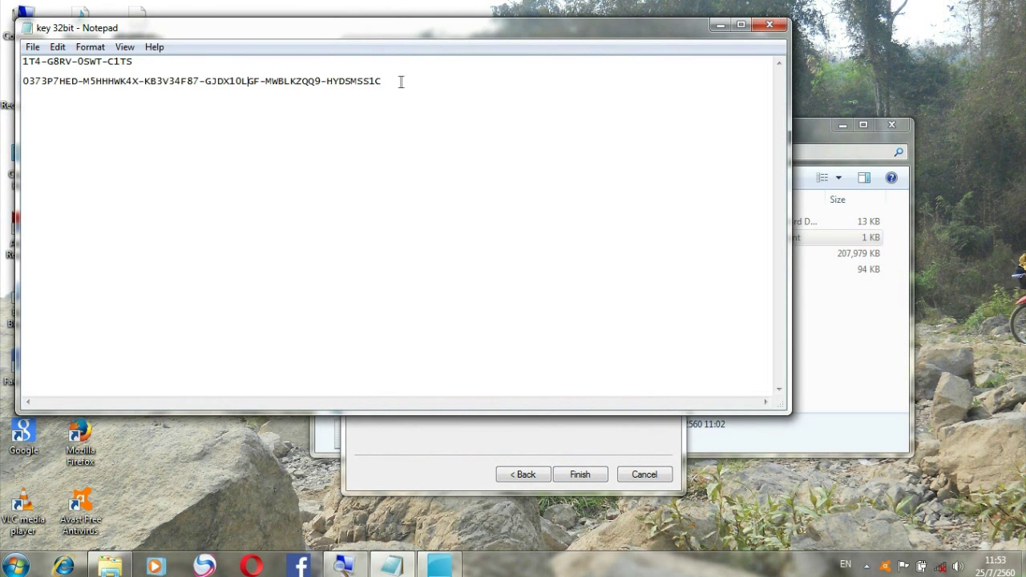
{"action": "left_click_drag", "start_coordinate": [364, 83], "coordinate": [279, 90]}
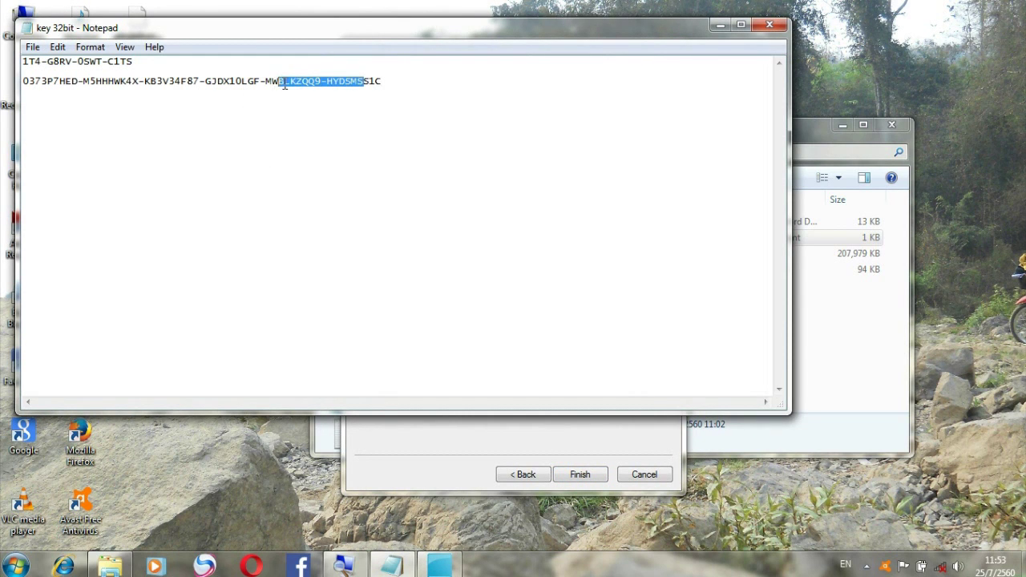
{"action": "left_click", "coordinate": [384, 87]}
{"action": "left_click_drag", "start_coordinate": [384, 87], "coordinate": [23, 72]}
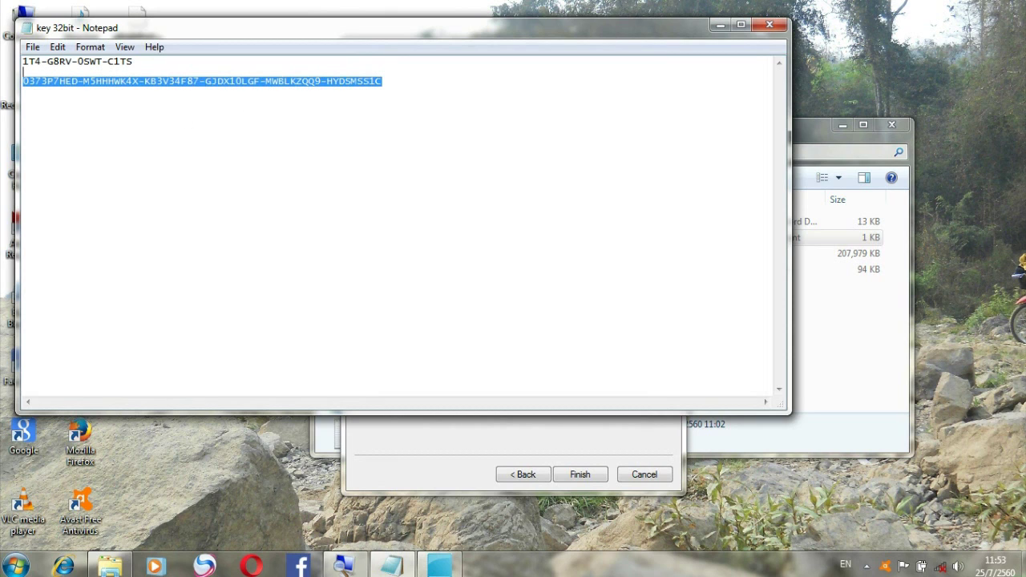
{"action": "right_click", "coordinate": [68, 86]}
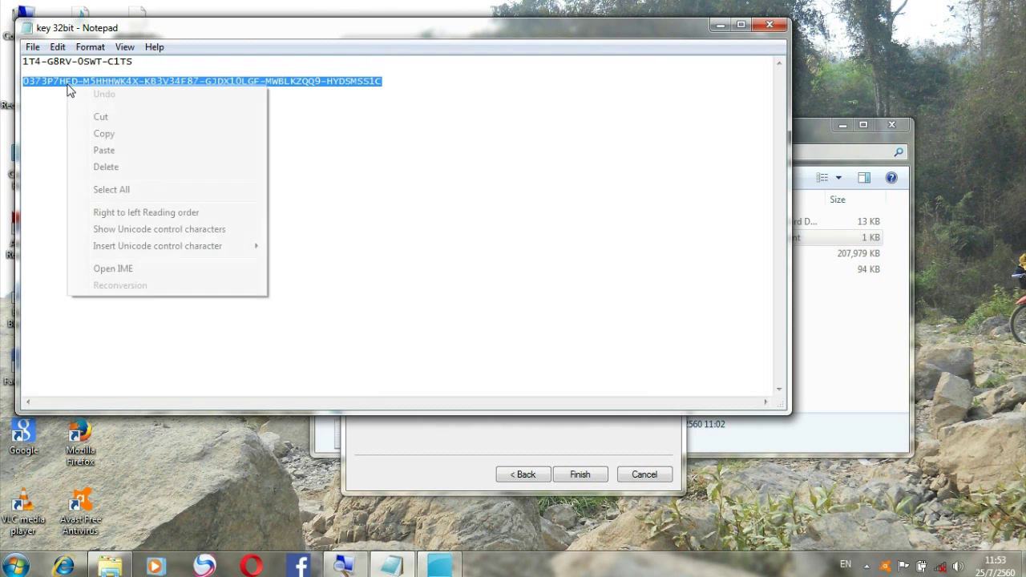
{"action": "left_click", "coordinate": [110, 136]}
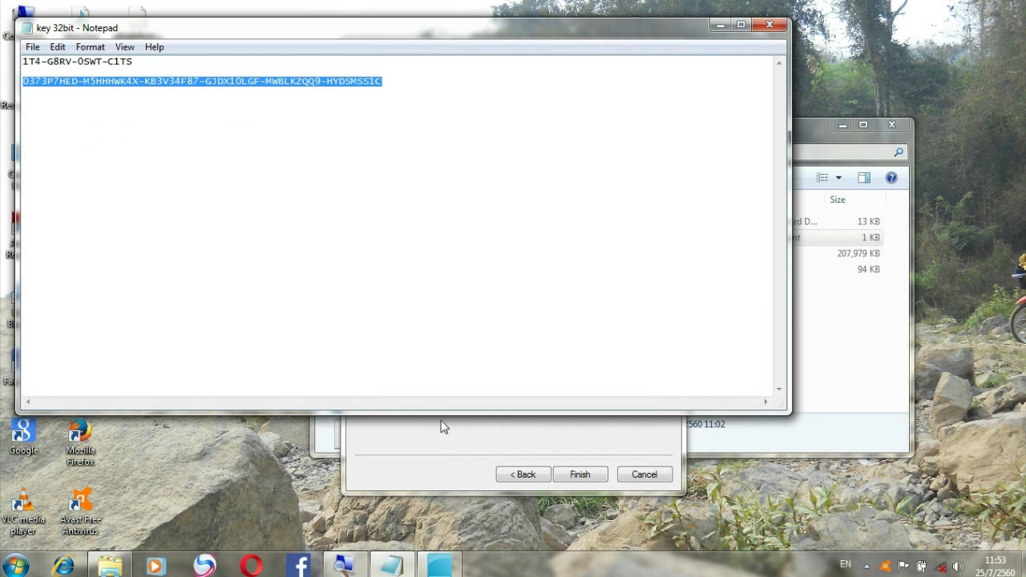
{"action": "left_click", "coordinate": [445, 447]}
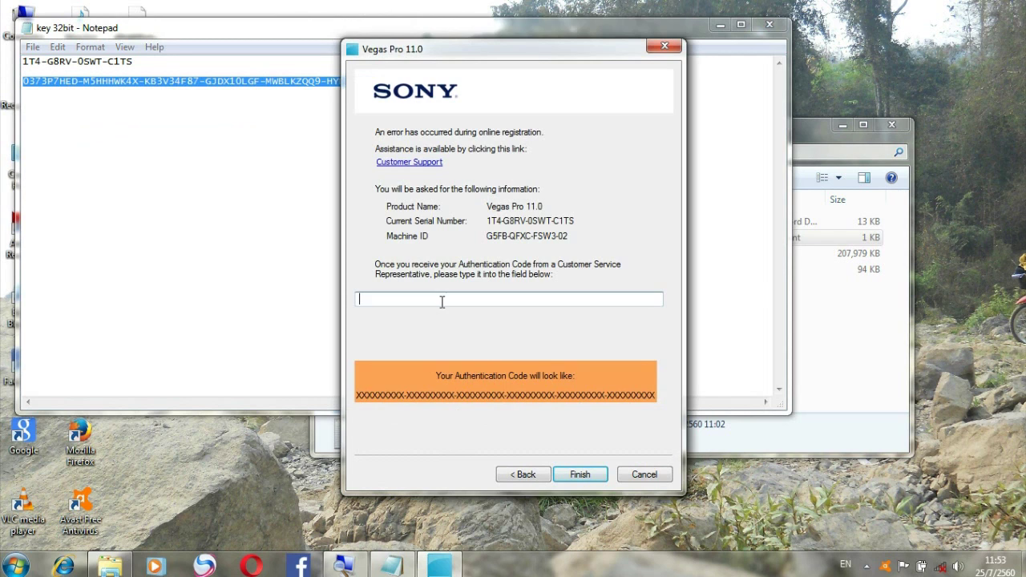
{"action": "left_click", "coordinate": [361, 298]}
{"action": "key", "text": "ctrl+v"}
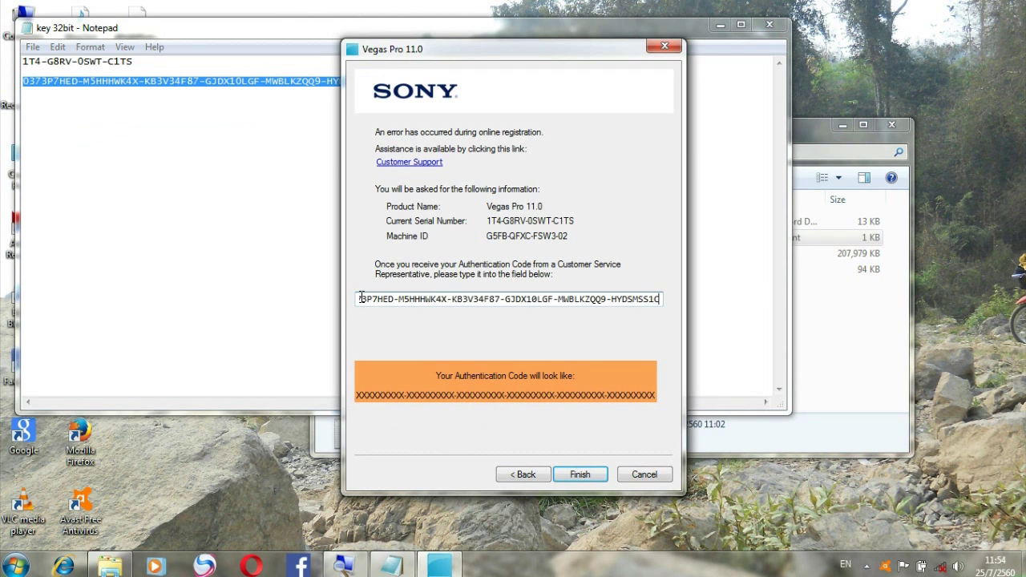
Finish registration and minimize Notepad to watch the Vegas Pro 11 splash screen load.
{"action": "left_click", "coordinate": [578, 475]}
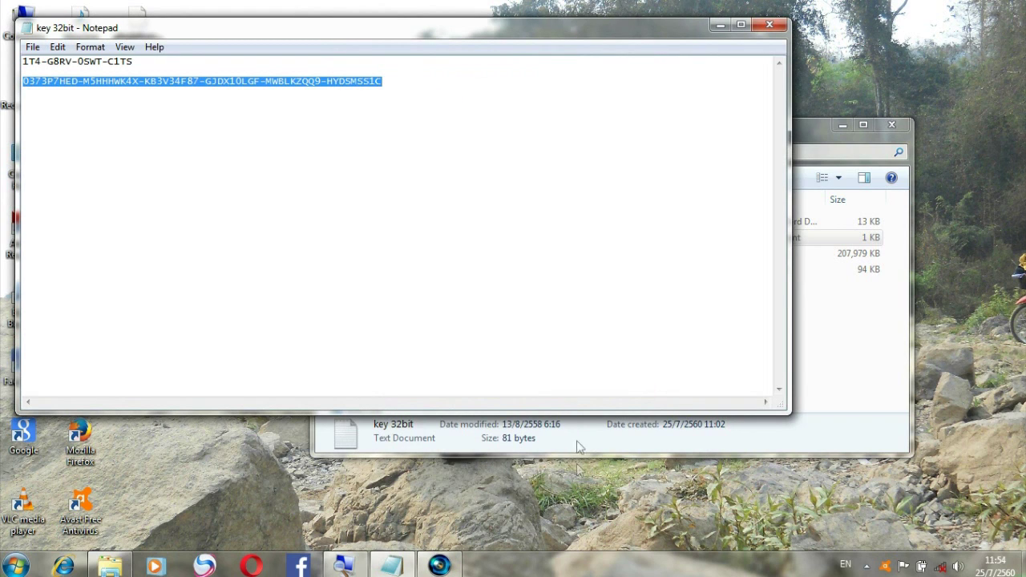
{"action": "left_click", "coordinate": [721, 27]}
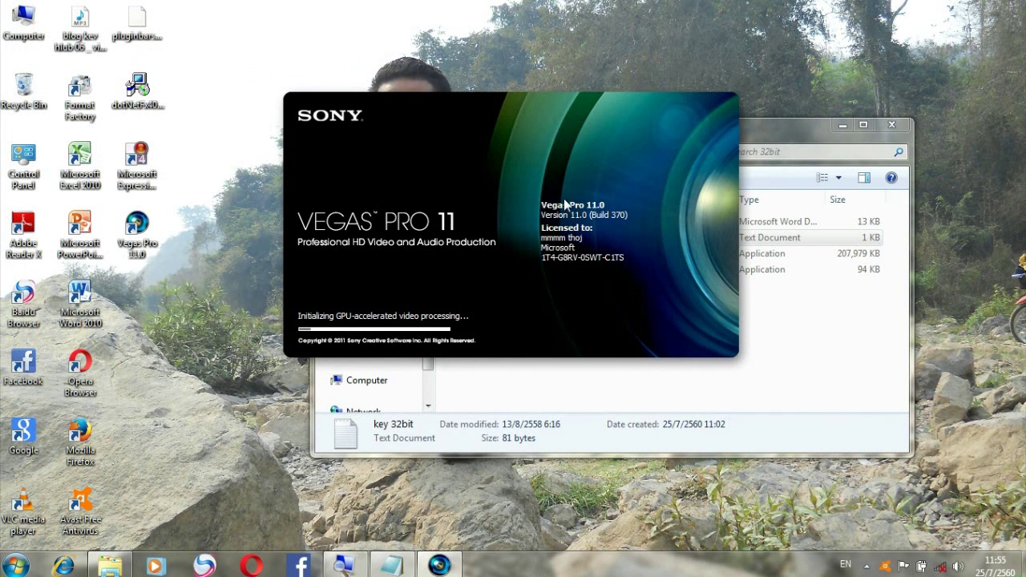